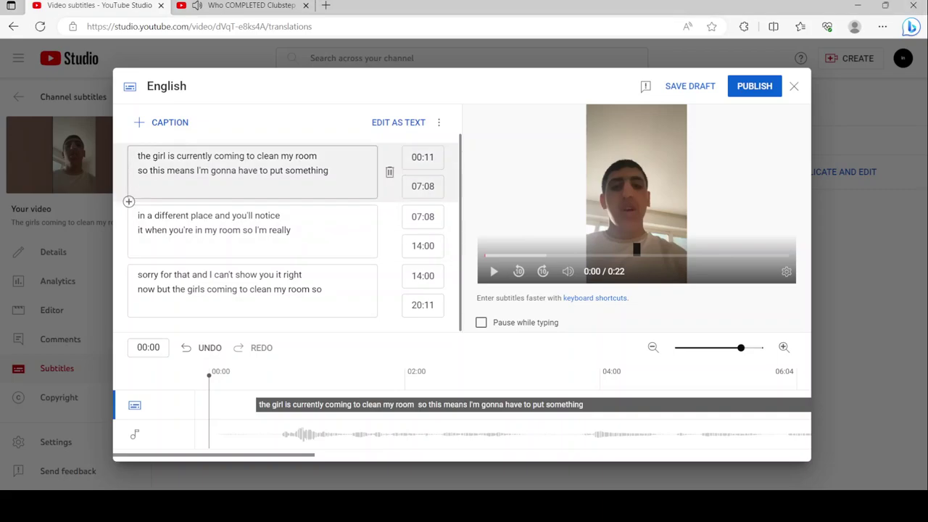
Step: Add a comma after "room" at the end of the first caption's first line
left_click(317, 156)
type(",")
key("Down")
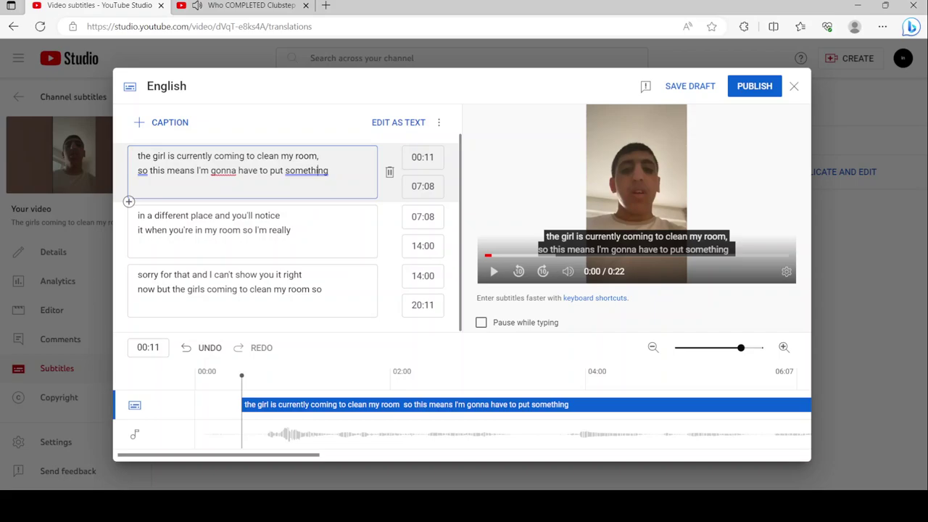
key("Right")
key("Right")
key("Right")
key("Right")
key("Left")
type(",")
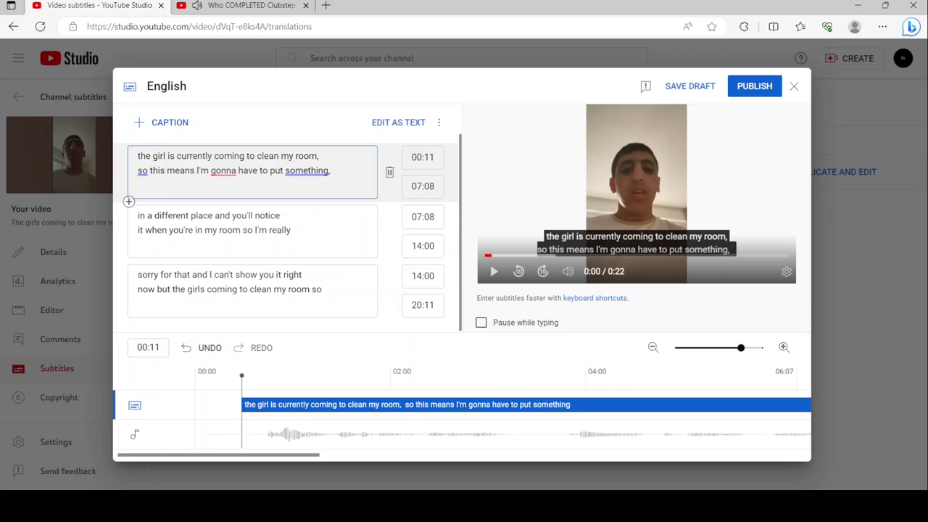
key("BackSpace")
key("BackSpace")
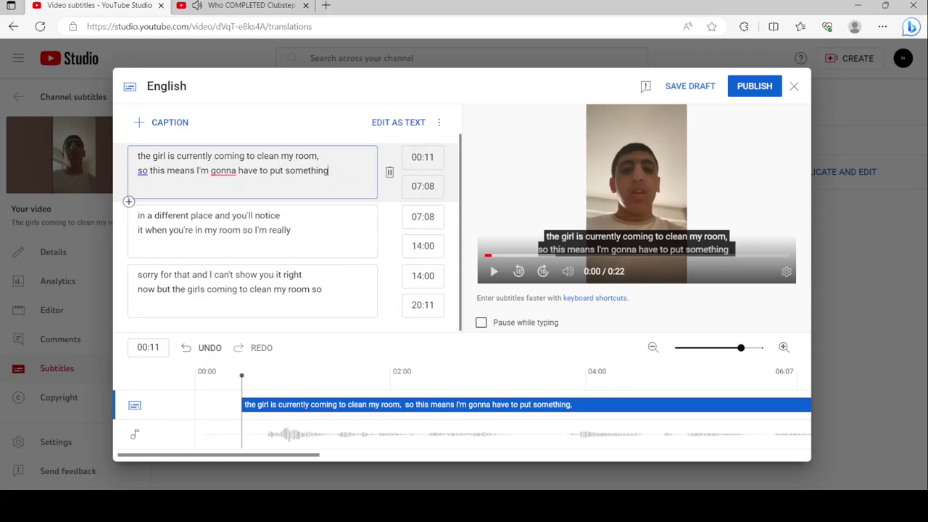
Step: Add a comma after "in a different place" in the second caption
key("Right")
key("Right")
key("Right")
key("Right")
key("Right")
key("Right")
key("Right")
key("Right")
key("Right")
key("Right")
key("Right")
key("Right")
key("Right")
key("Right")
key("Right")
key("Right")
key("Right")
key("Right")
key("Right")
key("Right")
key("Right")
key("Right")
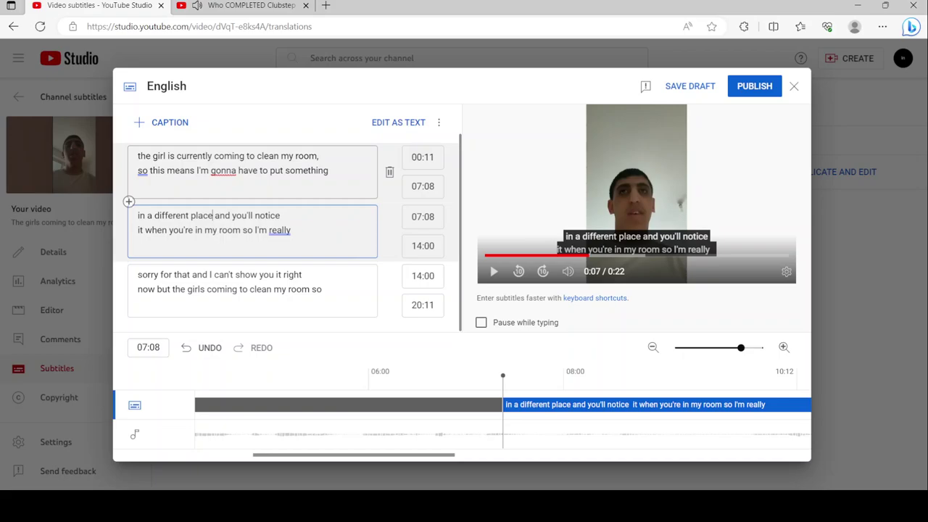
type(",")
Step: Add a comma after "so" at the start of the first caption's second line
left_click(150, 171)
key("Left")
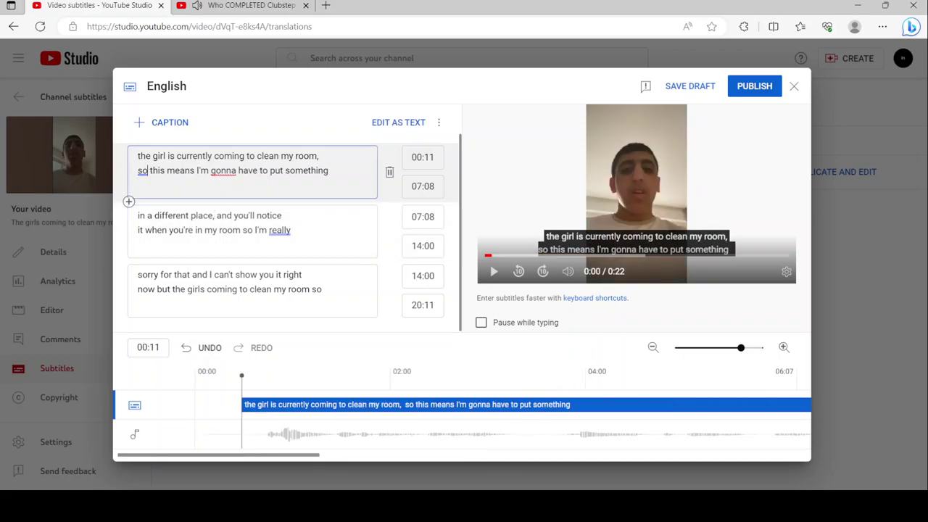
type(",")
Step: Add a period after "in my room" in the second caption
left_click(155, 216)
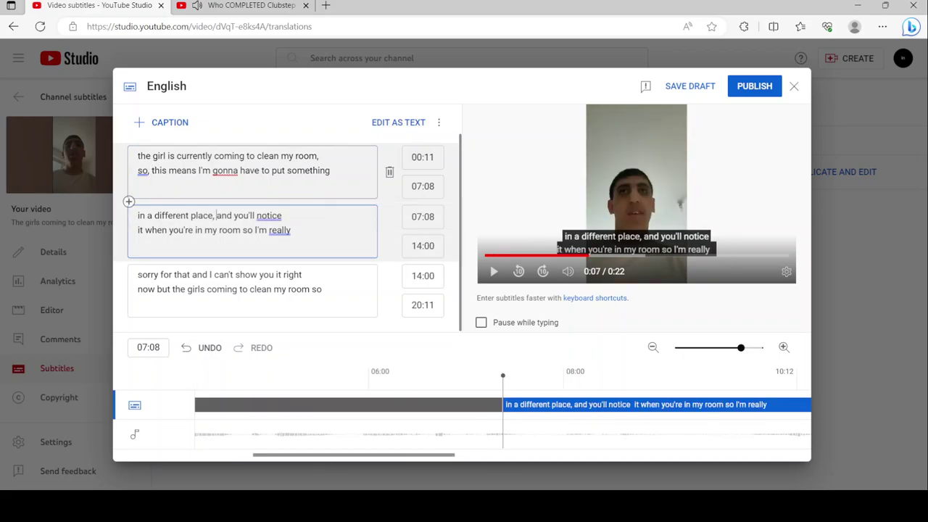
key("ctrl+Right")
key("ctrl+Right")
key("ctrl+Right")
key("ctrl+Right")
key("ctrl+Right")
key("ctrl+Right")
key("ctrl+Right")
key("ctrl+Right")
key("Left")
type(".")
Step: Add a comma after "so" before "I'm really" in the second caption
key("shift+Down")
key("ctrl+Right")
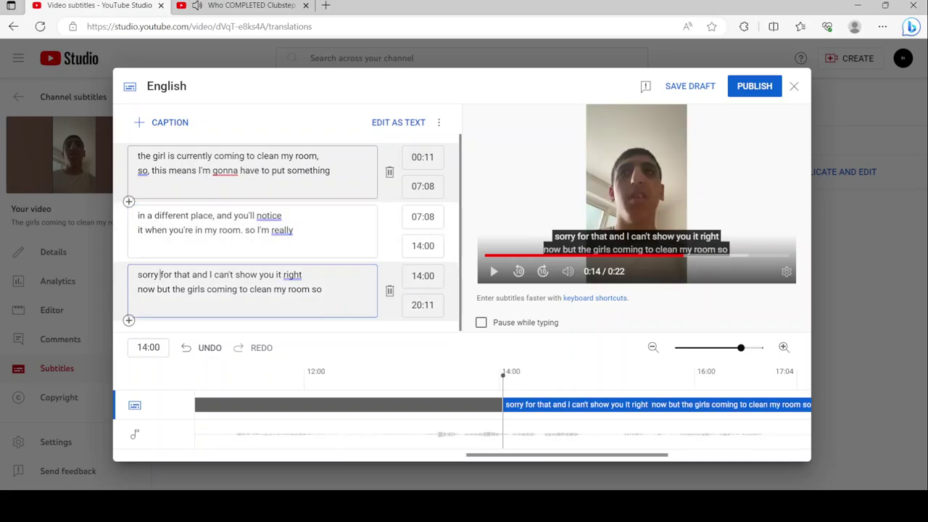
key("shift+Up")
key("Down")
key("ctrl+Right")
key("ctrl+Right")
key("ctrl+Right")
key("ctrl+Right")
key("ctrl+Right")
key("ctrl+Right")
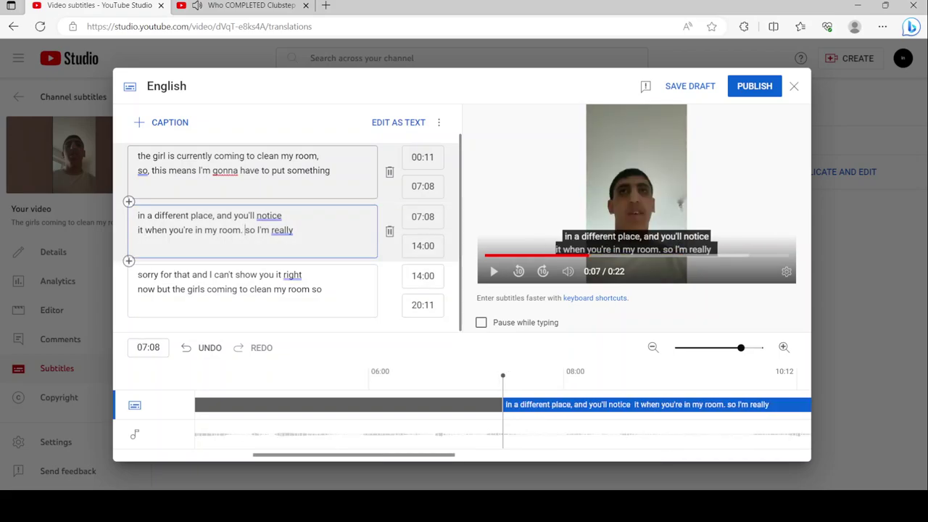
type(",")
Step: Add a comma after "sorry for that" in the third caption
key("Down")
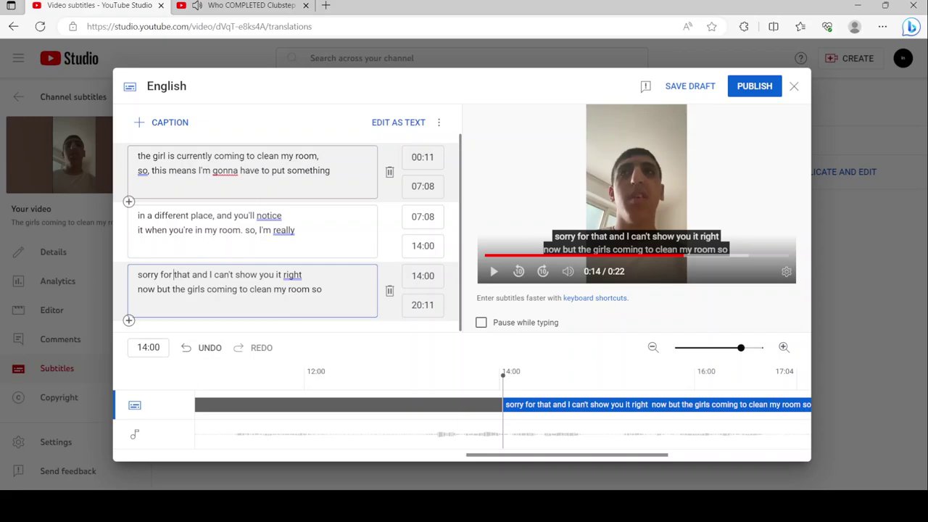
key("ctrl+Right")
type(",")
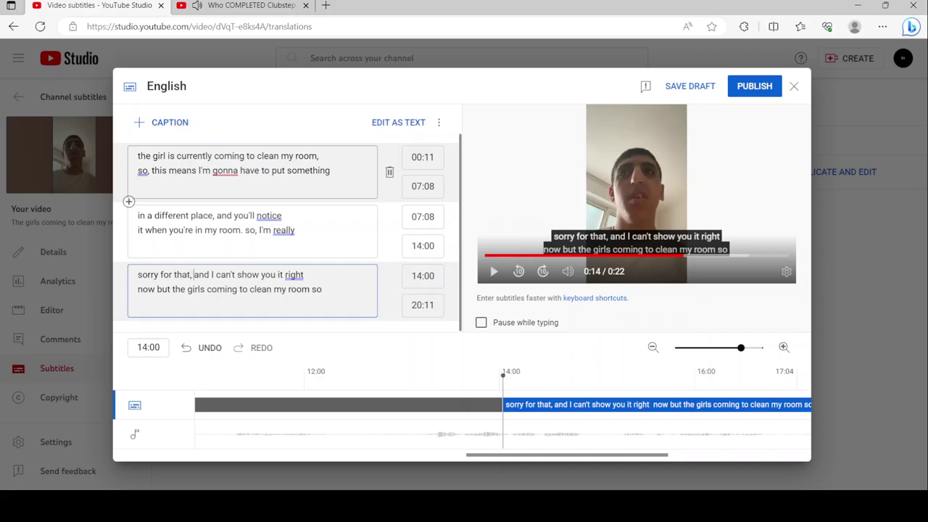
Step: Add a comma after "now" at the start of the third caption's second line
key("ctrl+Right")
key("ctrl+Right")
key("ctrl+Right")
key("ctrl+Right")
key("ctrl+Right")
key("ctrl+Right")
key("ctrl+Right")
key("ctrl+Left")
key("ctrl+Left")
key("Left")
type(",")
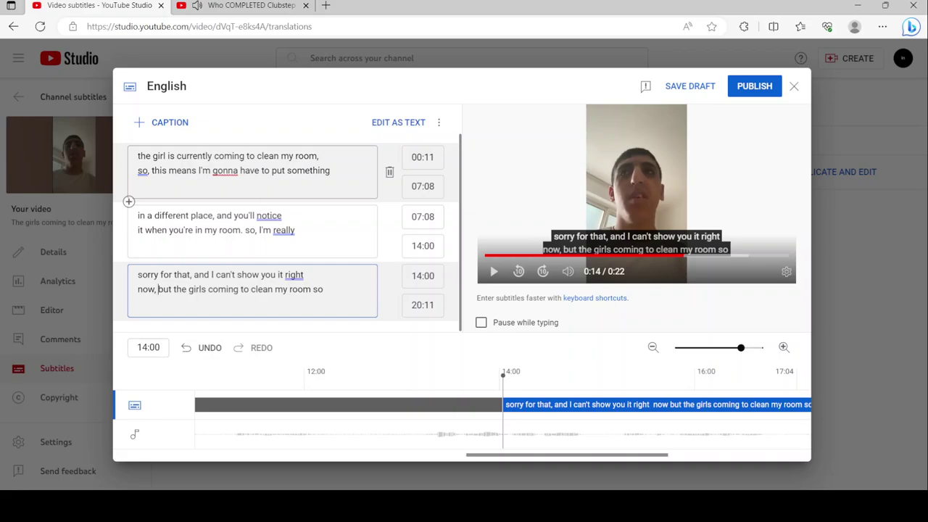
Step: Punctuate the end of the third caption so it reads "clean my room, so."
key("ctrl+Right")
key("ctrl+Right")
key("ctrl+Right")
key("ctrl+Right")
key("ctrl+Right")
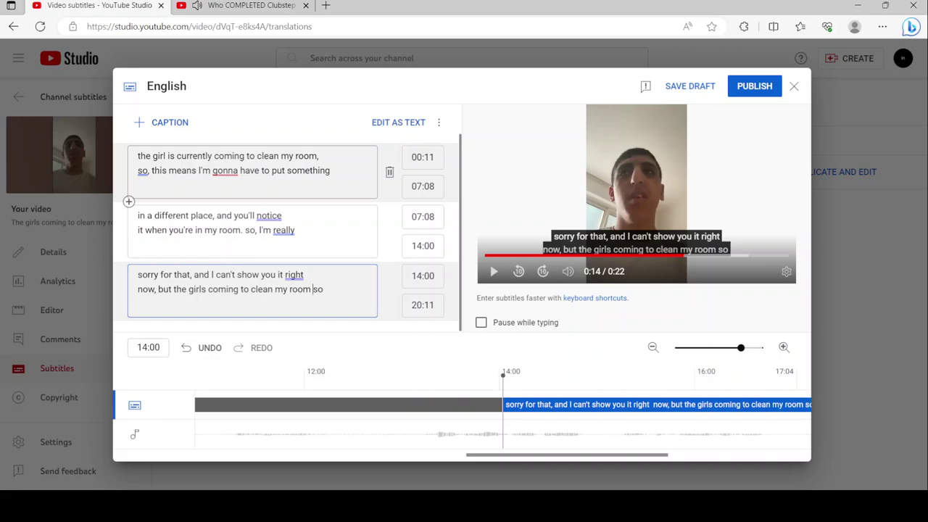
type(", so.")
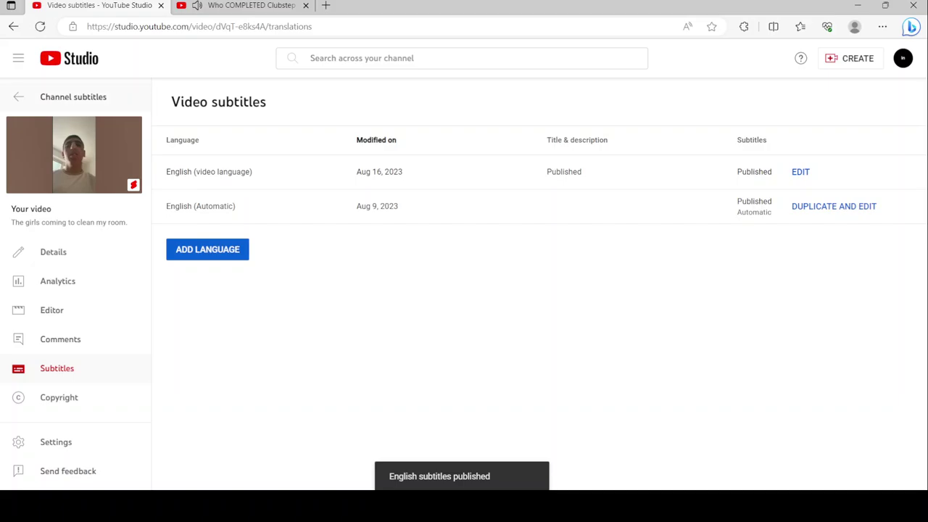
Step: Return to the channel's subtitle list and open the video "I have made a bunch of views from my video."
left_click(59, 98)
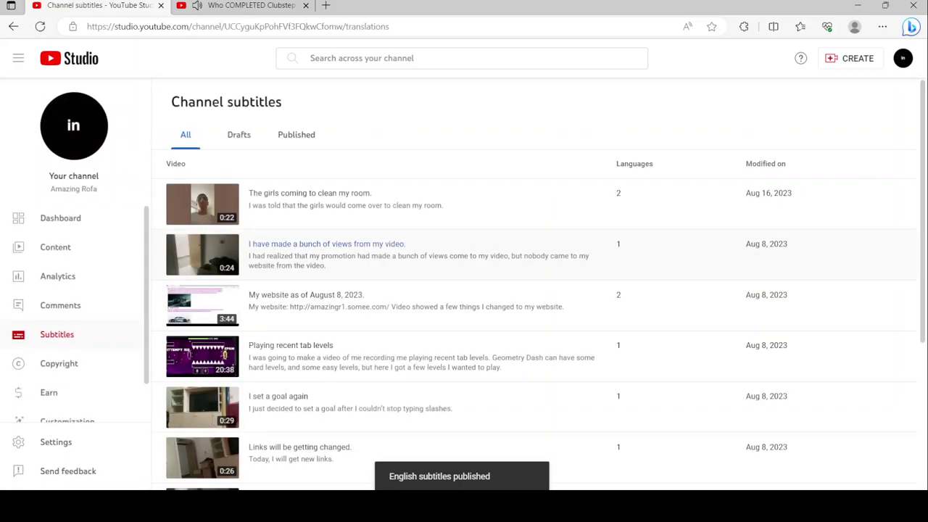
scroll(464, 265, "down", 1)
scroll(464, 265, "up", 1)
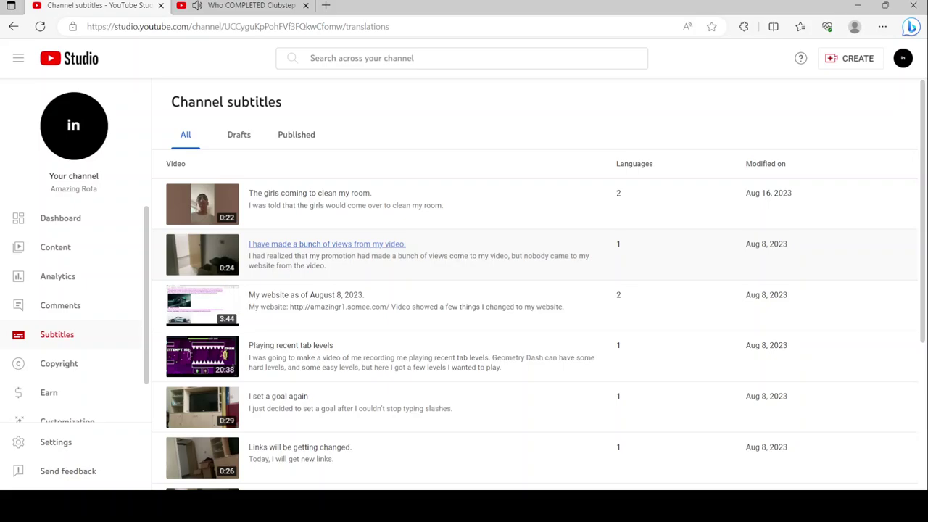
left_click(326, 244)
Step: Duplicate the automatic English subtitles for editing, overwriting the existing draft, and switch to editing timed captions
left_click(834, 172)
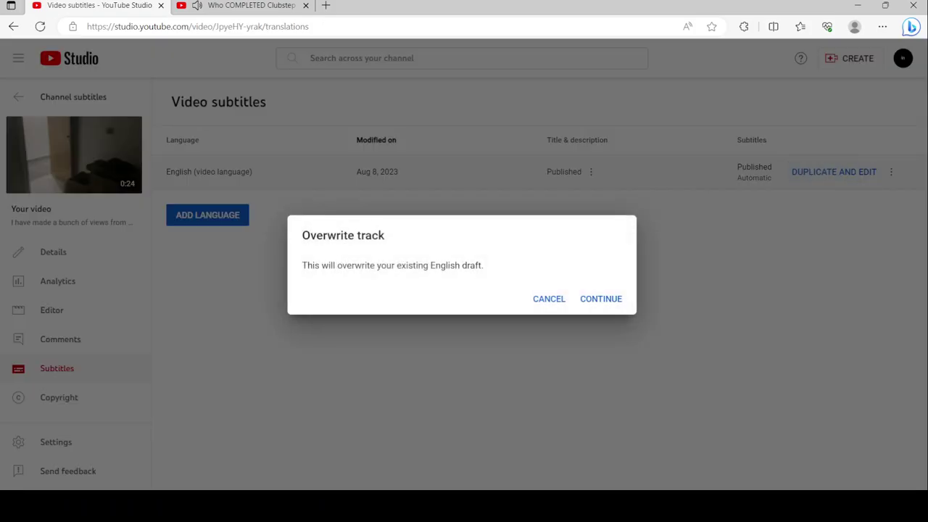
left_click(601, 299)
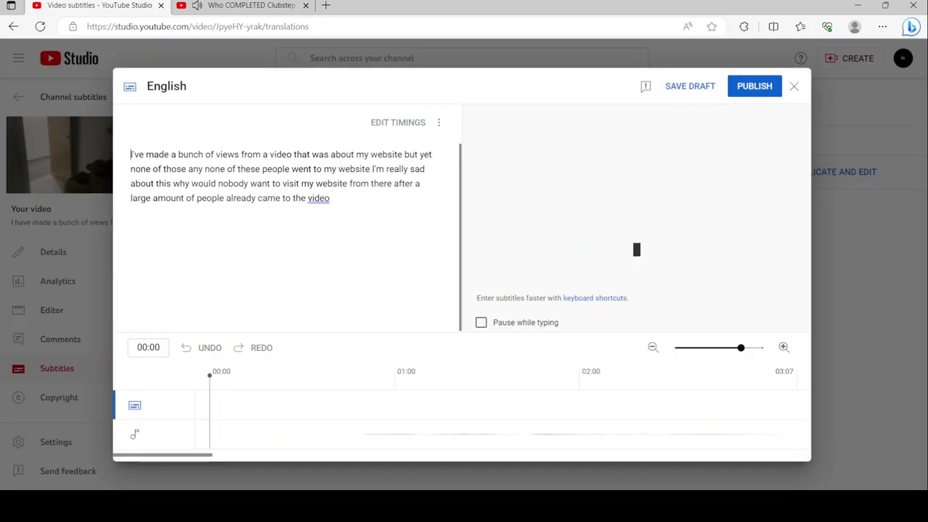
left_click(398, 122)
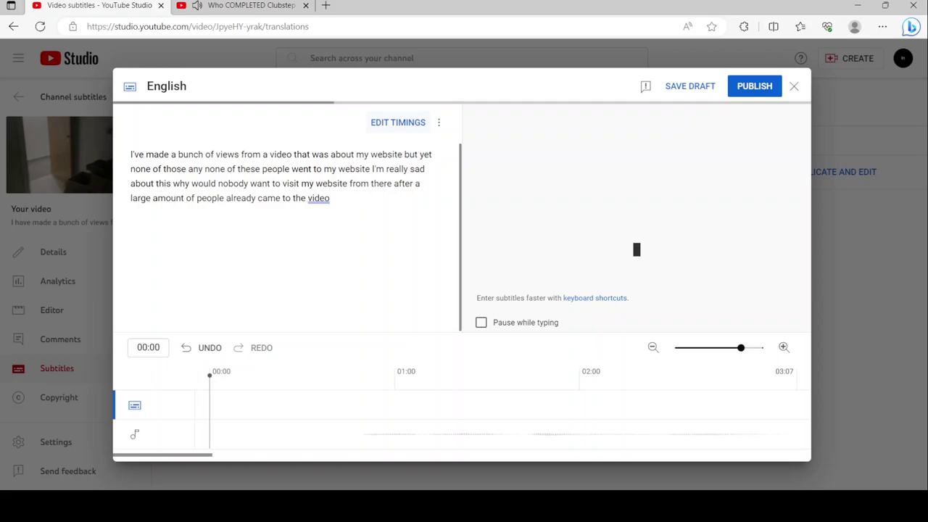
Step: Add commas after "website" and "those" in the first caption's second line
left_click(229, 171)
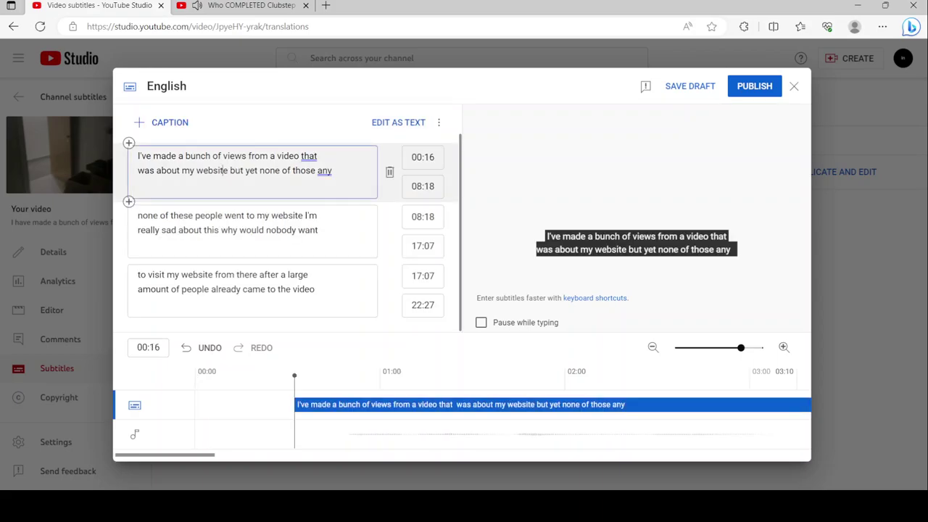
type(",")
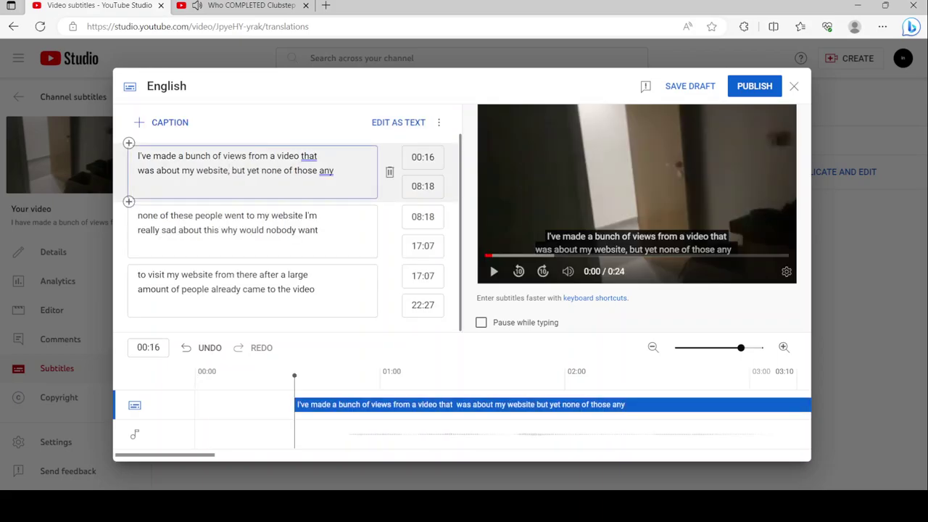
left_click(319, 170)
type(",")
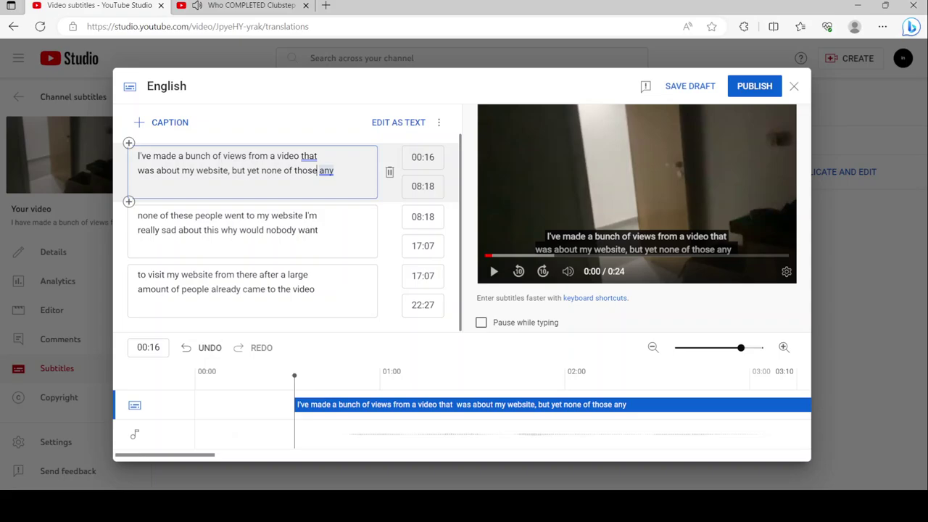
Step: Add periods after "my website" and "about this" in the second caption
left_click(304, 216)
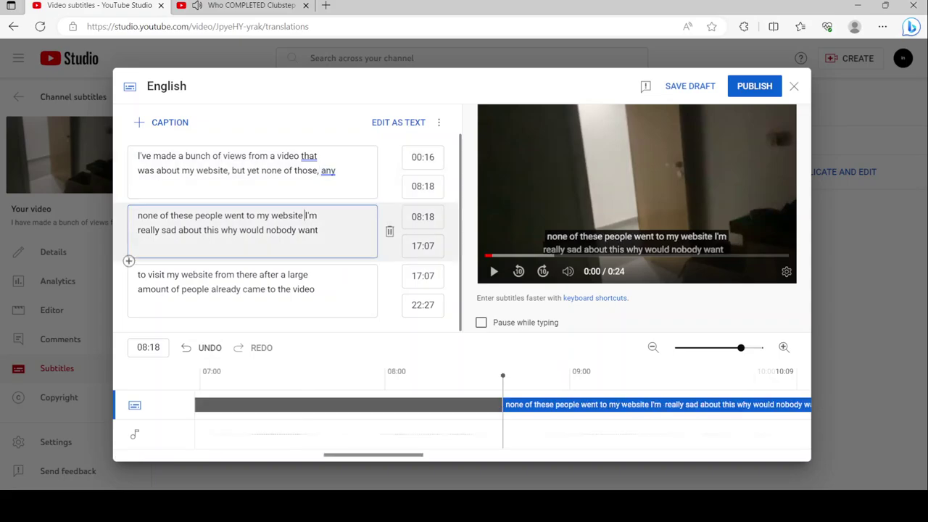
type(".")
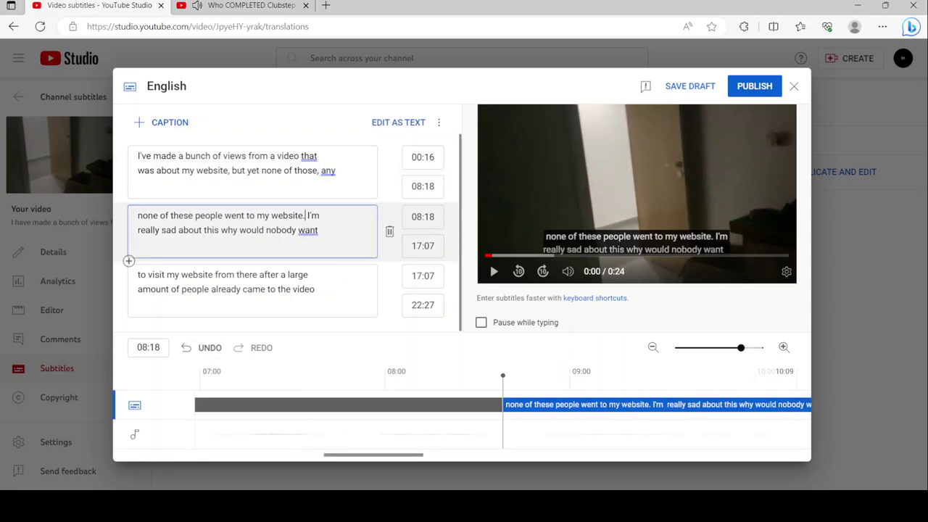
left_click(237, 230)
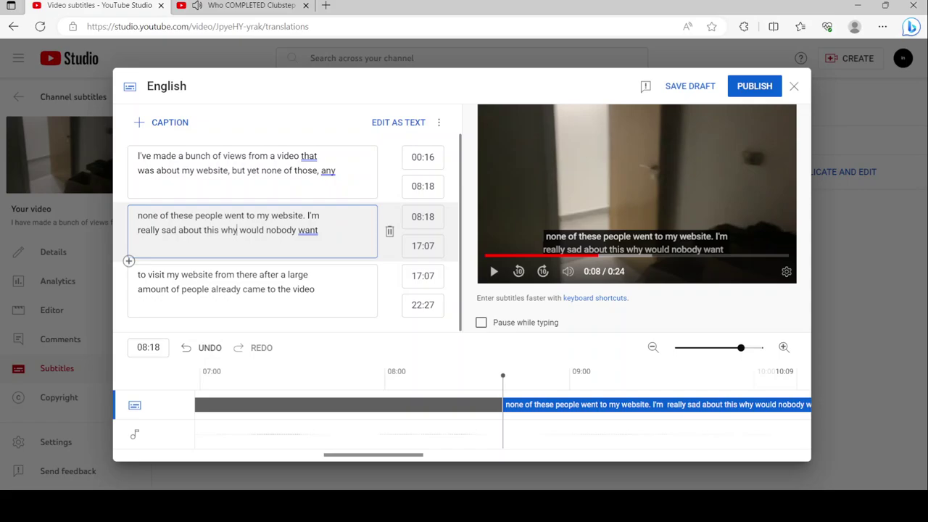
left_click(222, 230)
type(".")
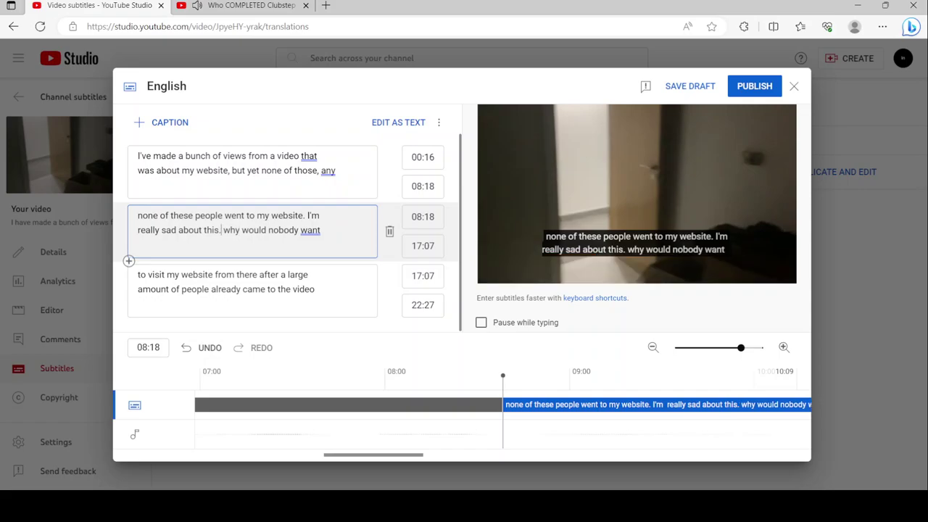
Step: Punctuate the third caption with a comma after "there" and a period after "video", and publish the English subtitles
left_click(258, 274)
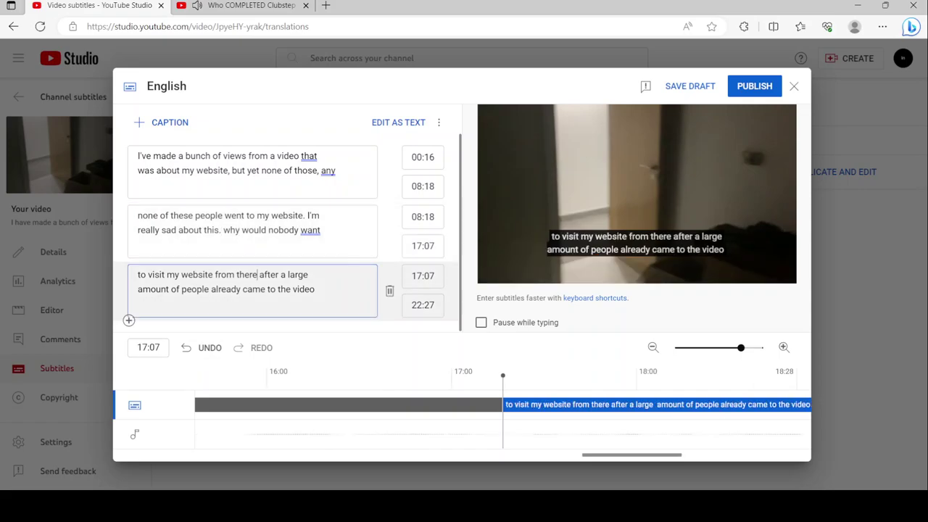
left_click(258, 275)
type(",")
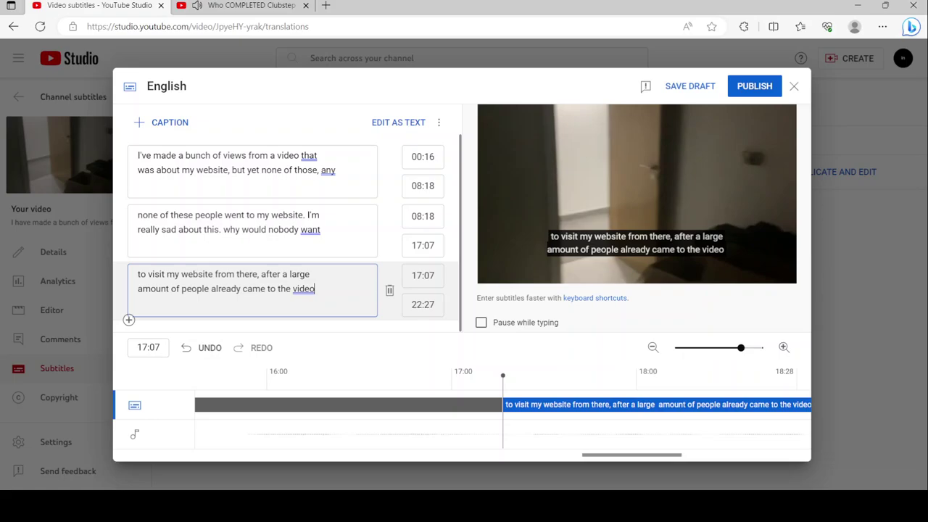
type(".")
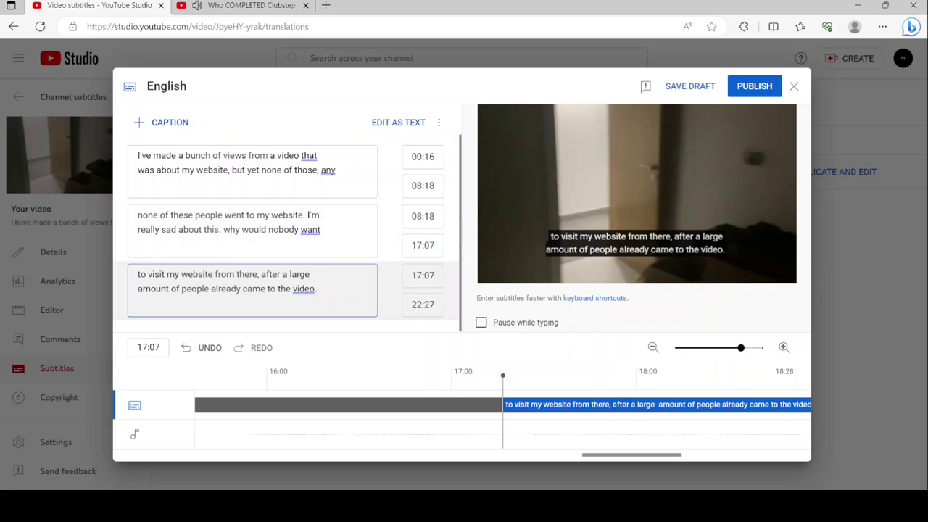
left_click(755, 86)
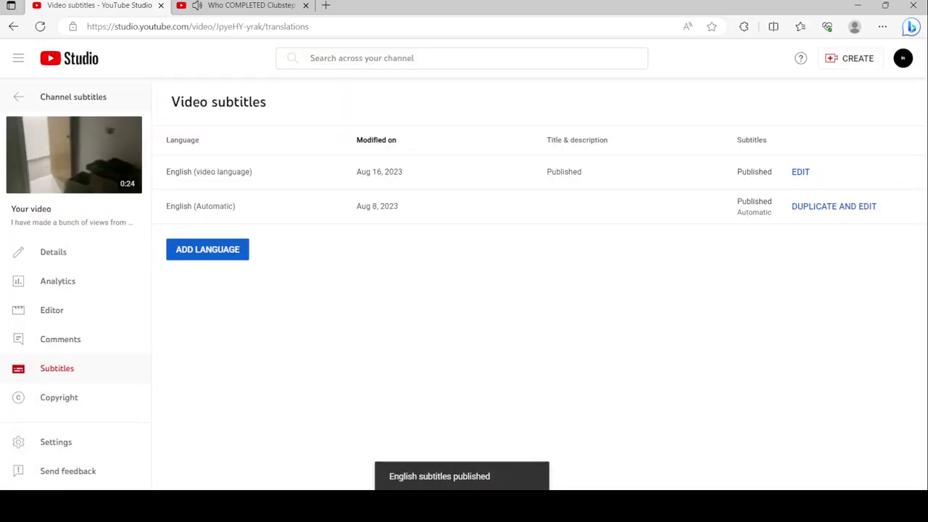
Step: Return to the channel's subtitle list and open the video "Playing recent tab levels"
left_click(58, 96)
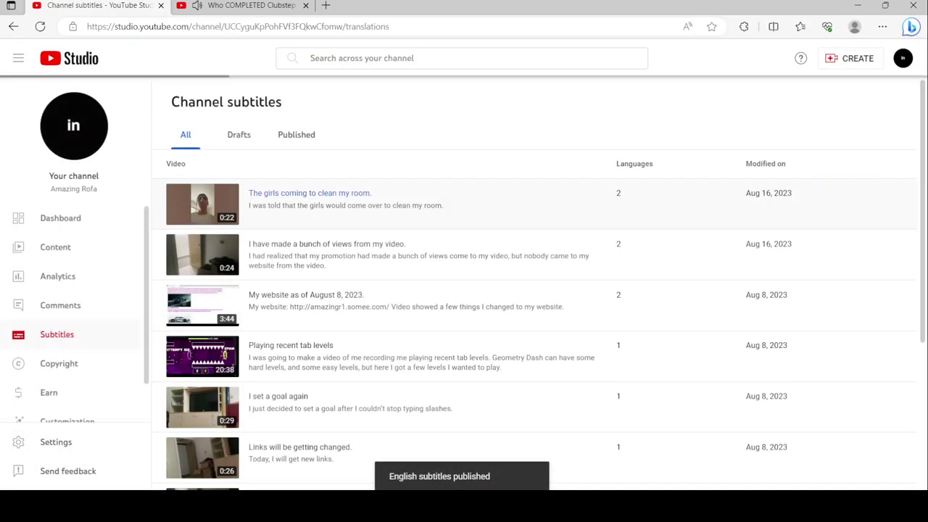
scroll(312, 193, "down", 4)
scroll(311, 266, "up", 1)
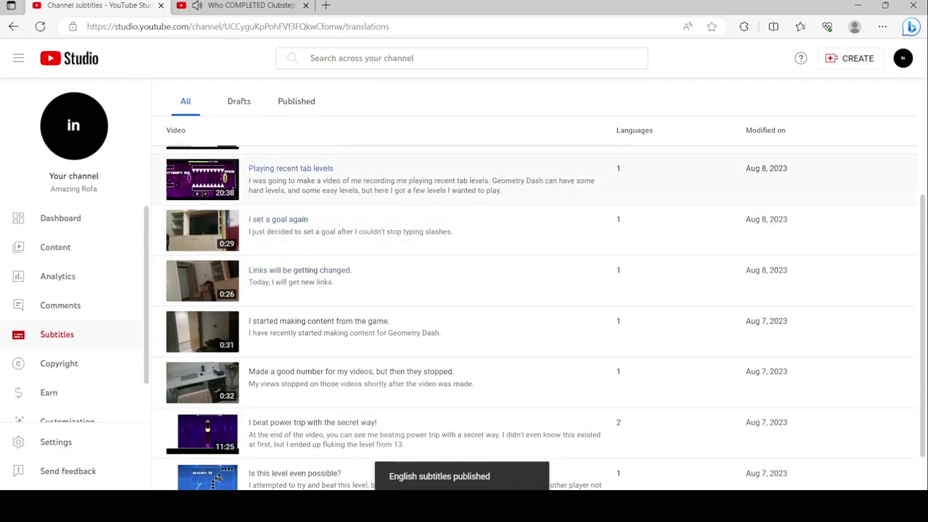
left_click(292, 168)
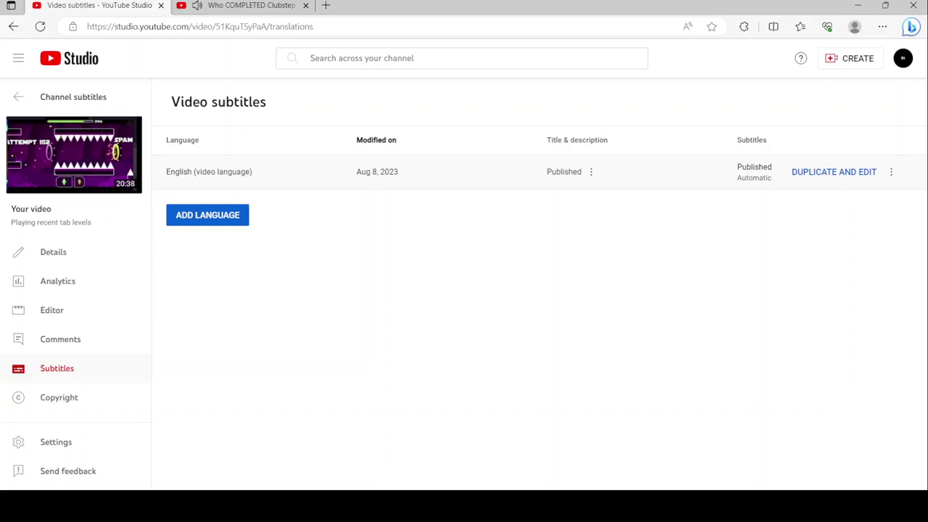
Step: Duplicate the automatic English subtitles for editing and look through the transcript text
left_click(834, 171)
left_click(596, 299)
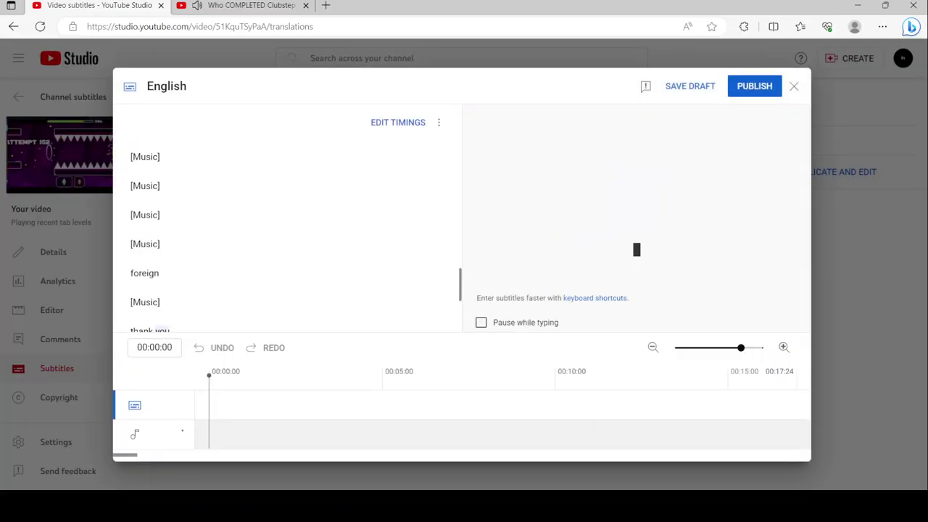
scroll(287, 237, "down", 14)
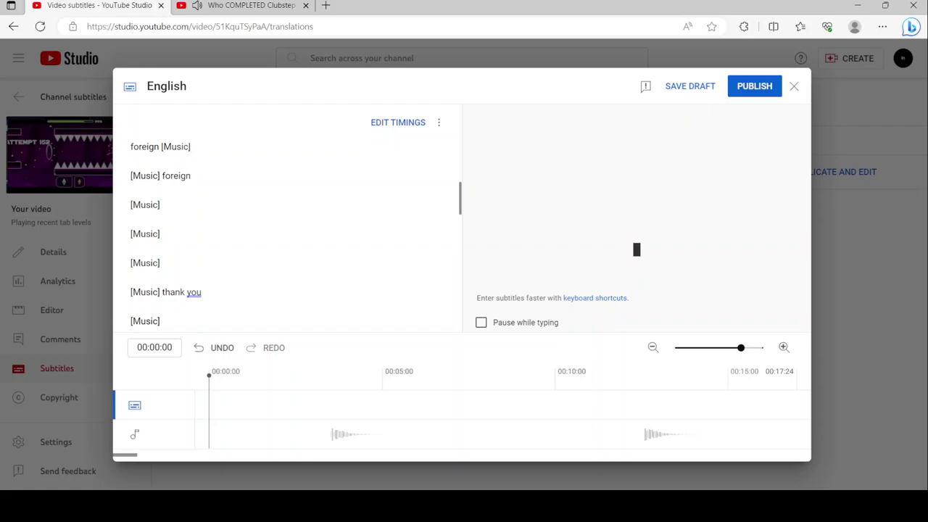
scroll(287, 238, "up", 1)
scroll(288, 238, "up", 1)
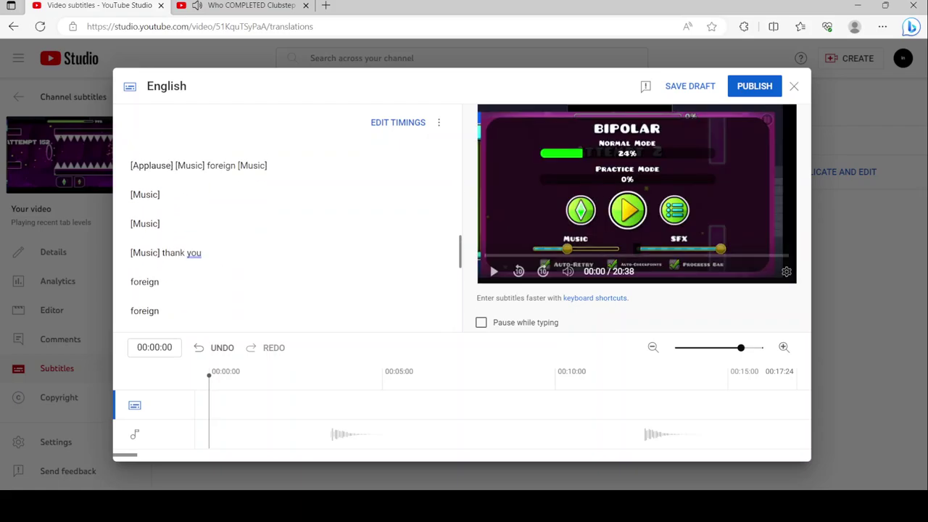
Step: Publish the English subtitles and open the video "I set a goal again" from the channel's subtitle list
left_click(751, 86)
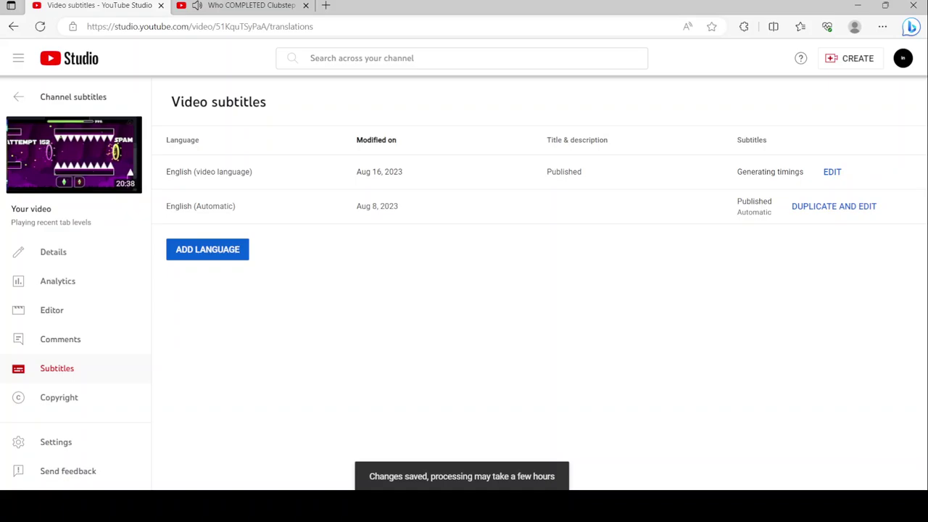
left_click(72, 97)
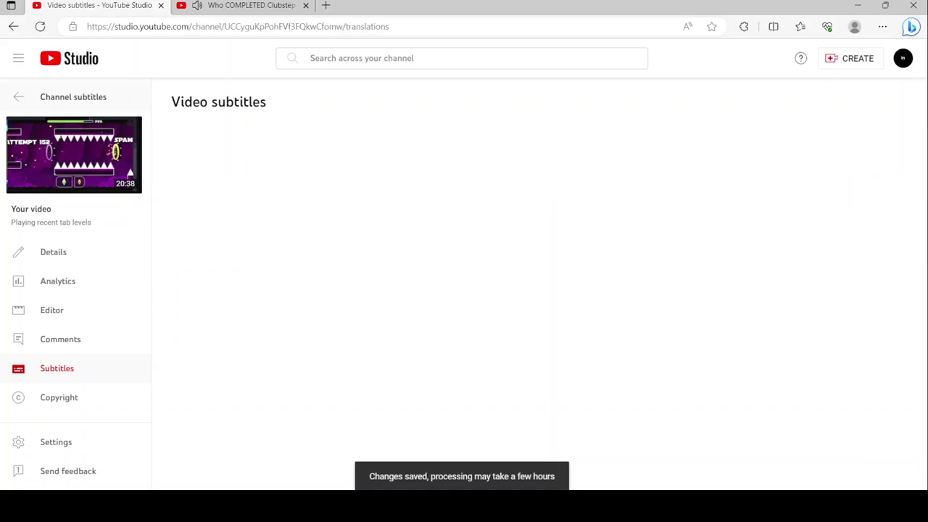
scroll(292, 304, "down", 1)
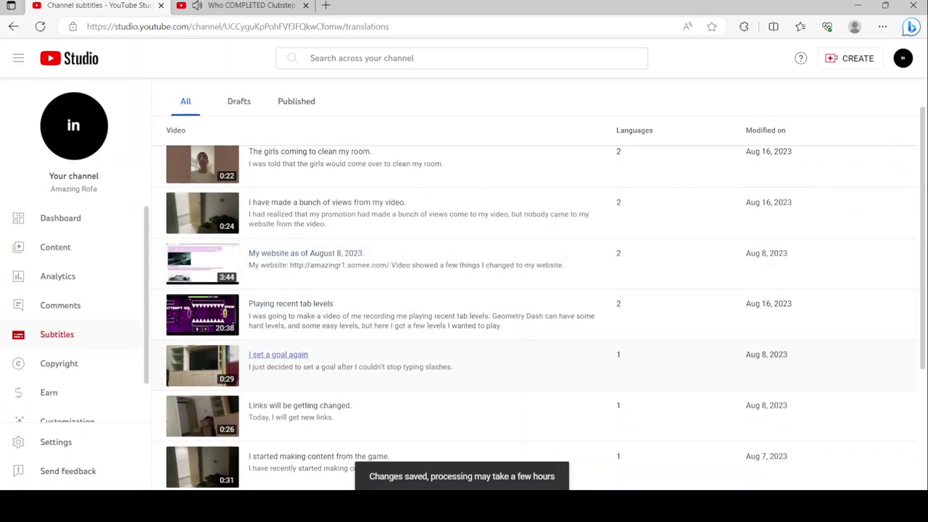
left_click(278, 354)
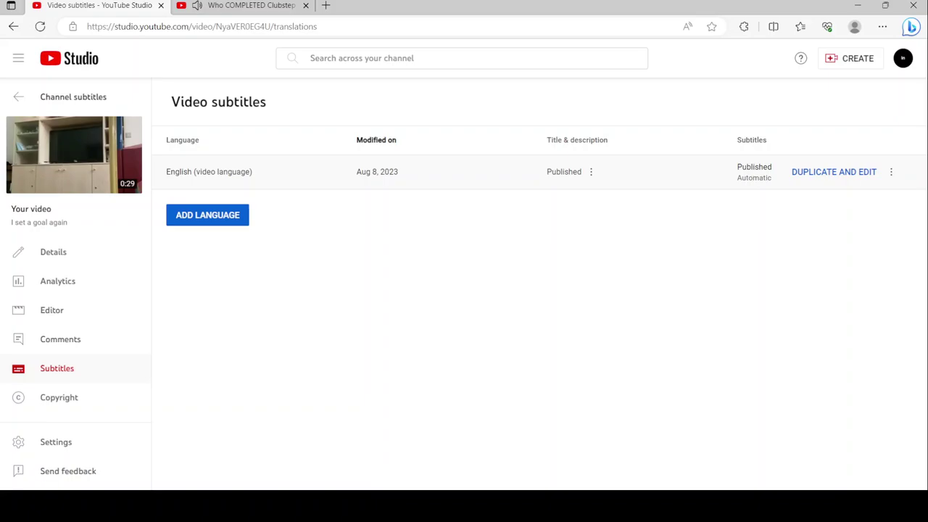
Step: Duplicate the automatic English subtitles over the existing draft and show them as timed captions
left_click(834, 172)
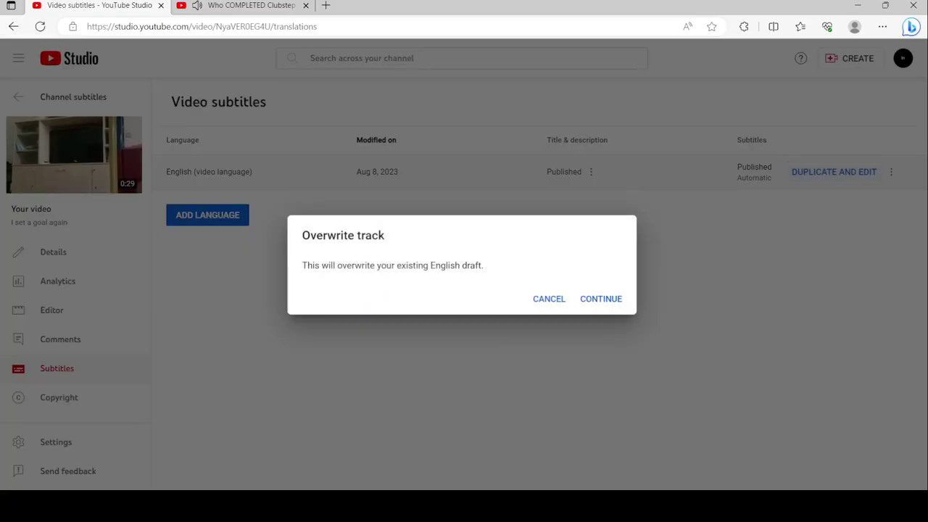
left_click(601, 299)
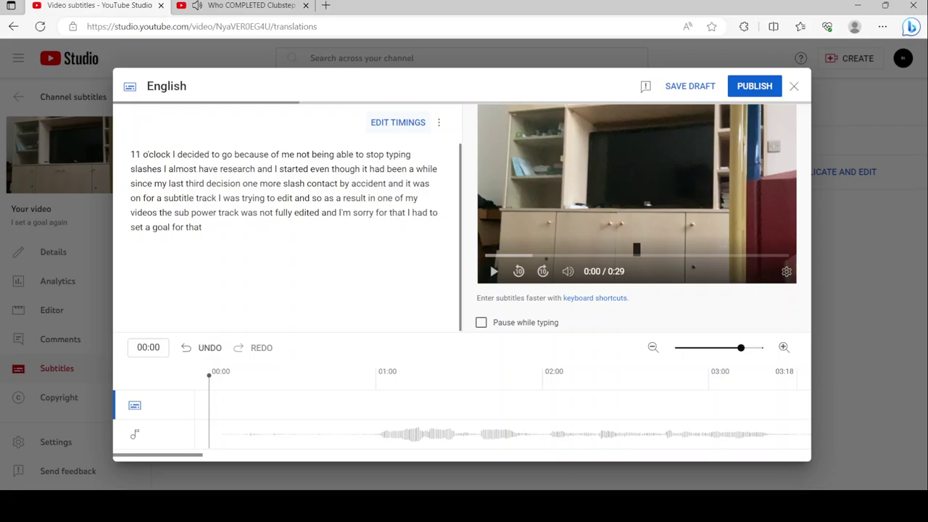
left_click(398, 122)
Step: Punctuate the first caption with commas after "o'clock" and "go" and a period after "slashes"
left_click(178, 156)
type(",")
key("Right")
key("Right")
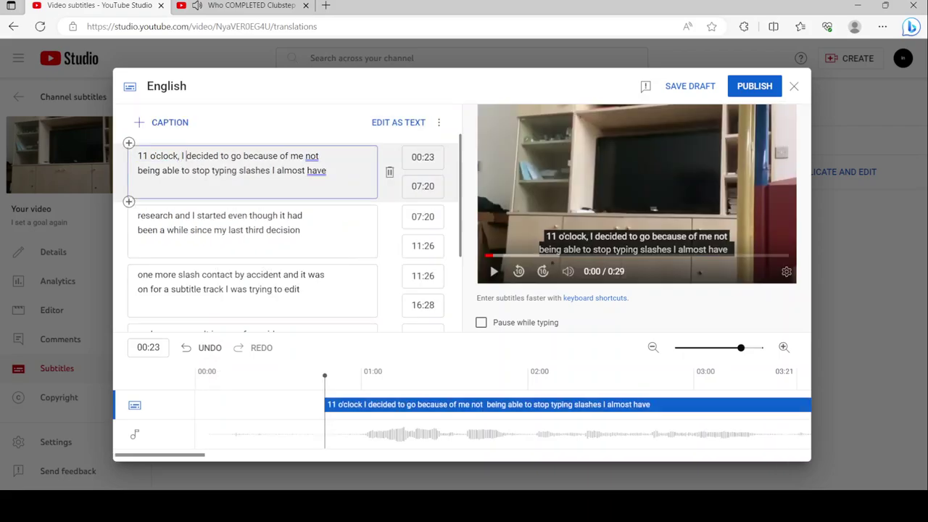
type(",")
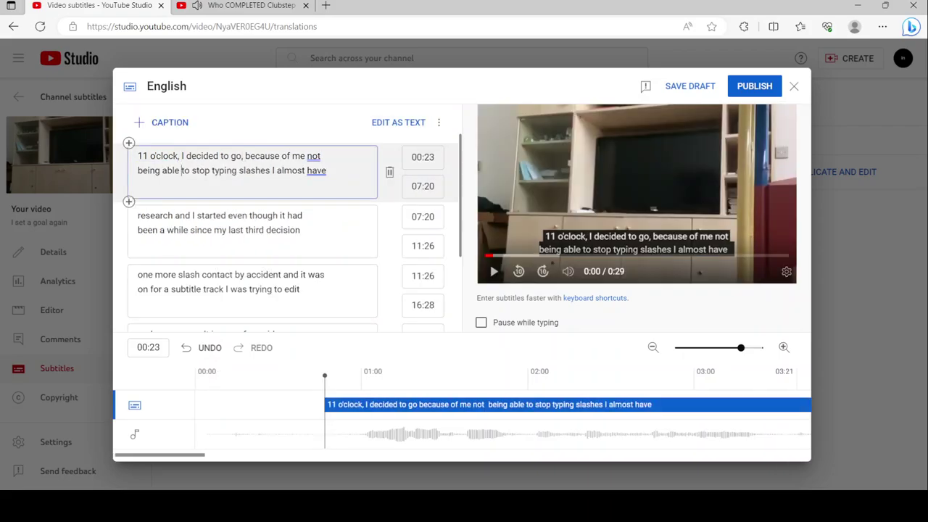
type(".")
Step: Add commas after "research" and "though it" and a period after "decision" in the second caption
key("Down")
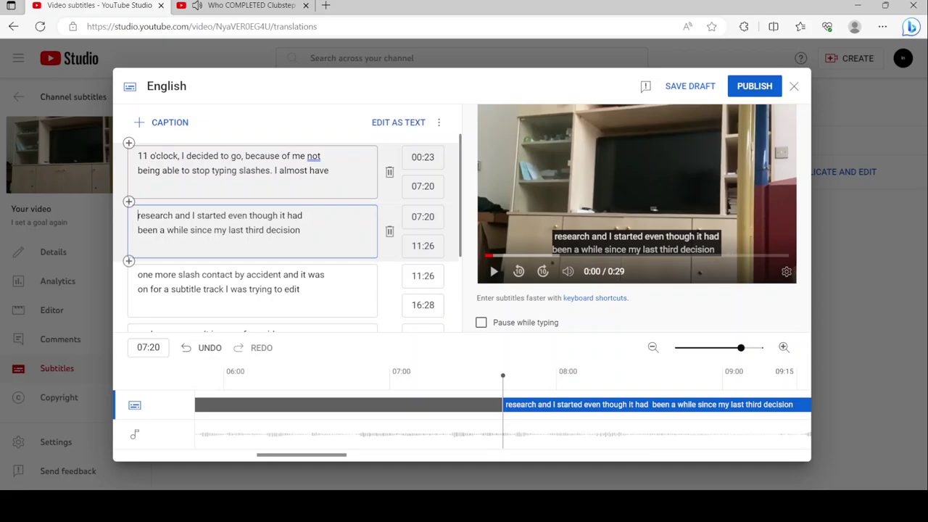
key("ctrl+Right")
key("ctrl+Right")
key("Left")
type(",")
key("ctrl+Right")
key("ctrl+Right")
key("ctrl+Right")
key("ctrl+Right")
key("ctrl+Right")
key("ctrl+Right")
key("ctrl+Right")
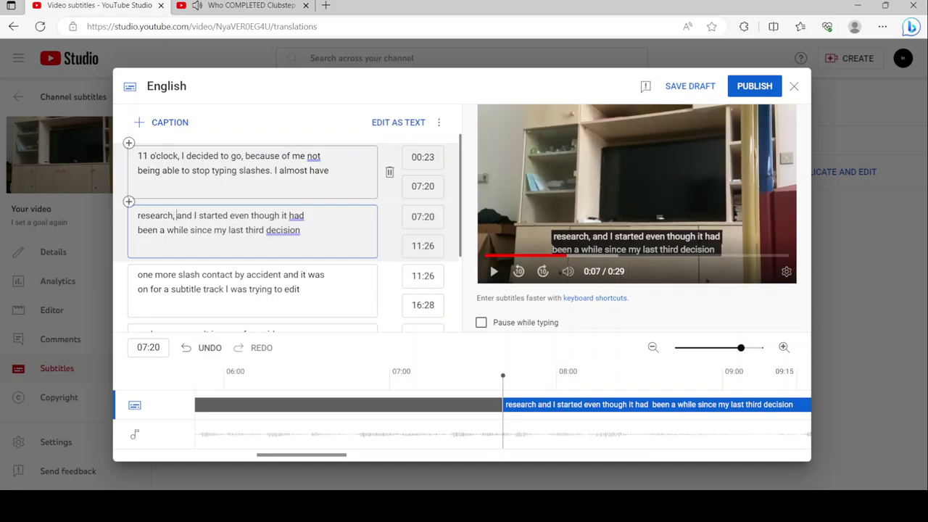
key("Left")
type(",.")
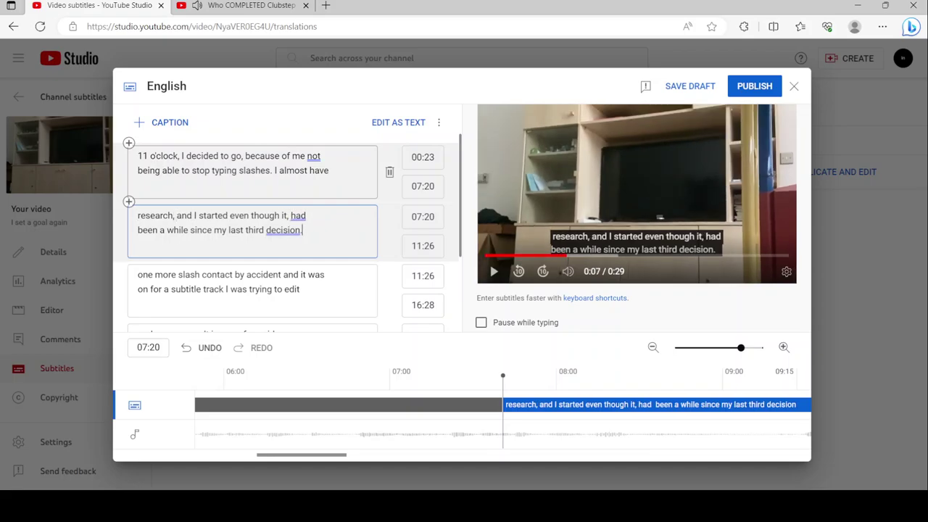
Step: Insert commas after "accident" and "subtitle track" in the third caption
left_click(177, 274)
key("ctrl+Right")
key("ctrl+Right")
key("ctrl+Right")
key("ctrl+Right")
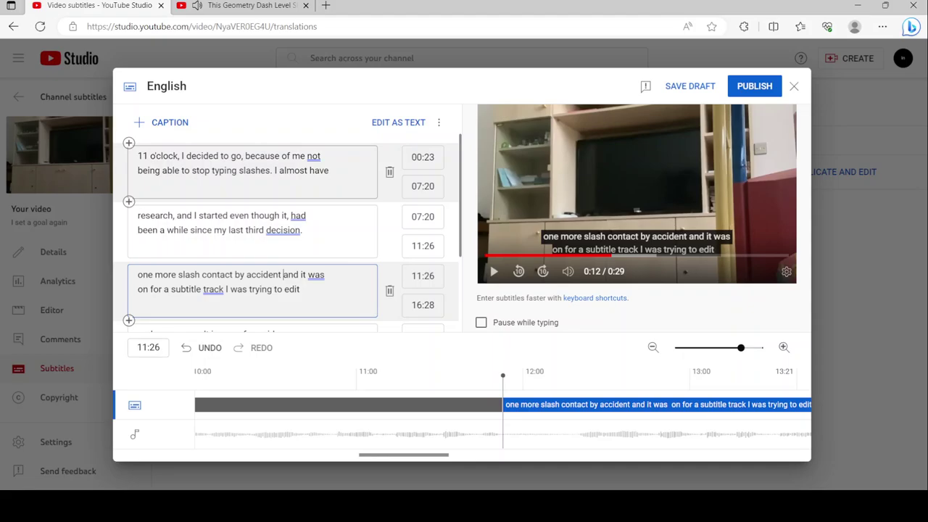
key("Left")
type(",")
key("Down")
key("Down")
key("Up")
key("ctrl+Right")
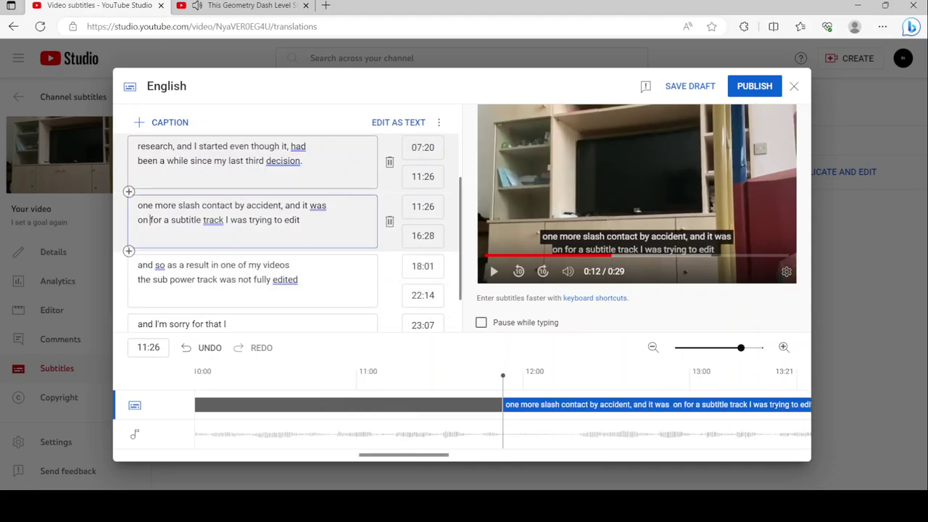
key("Left")
type(",")
Step: End the third caption with a period after "trying to edit"
key("Down")
key("ctrl+Right")
key("ctrl+Right")
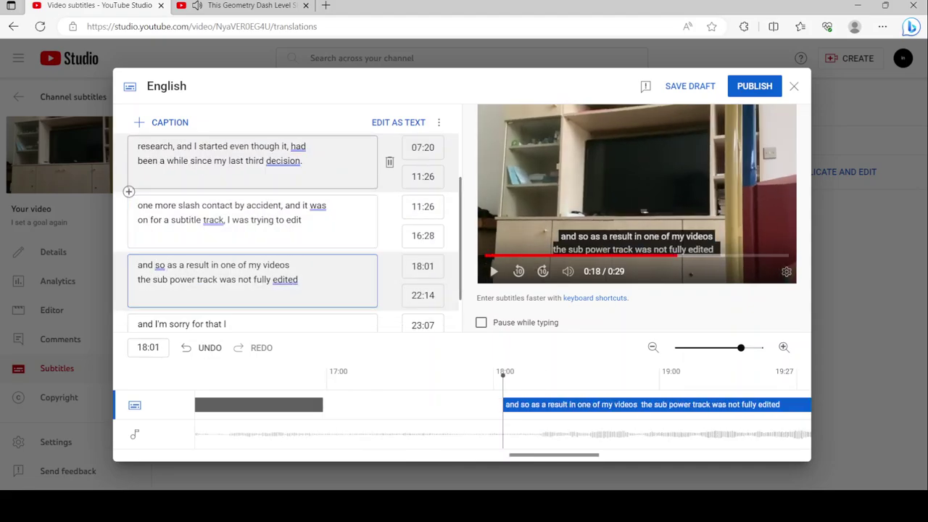
key("Up")
key("Down")
key("End")
type(".")
Step: Add a comma after "and so" and a period after "edited" in the fourth caption
key("Down")
key("ctrl+Right")
left_click(165, 265)
type(",")
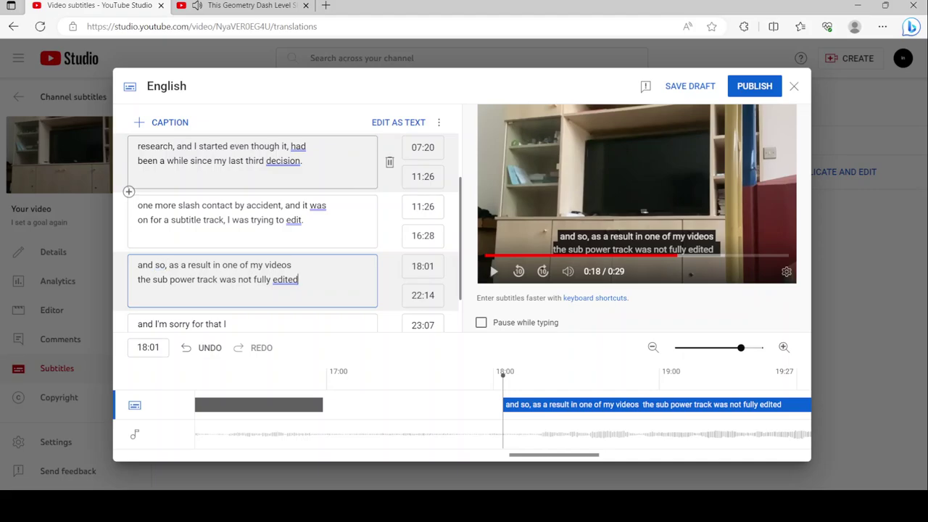
type(".")
Step: Add periods after "sorry for that" and "goal for that" in the last caption, and publish the English subtitles
left_click(169, 324)
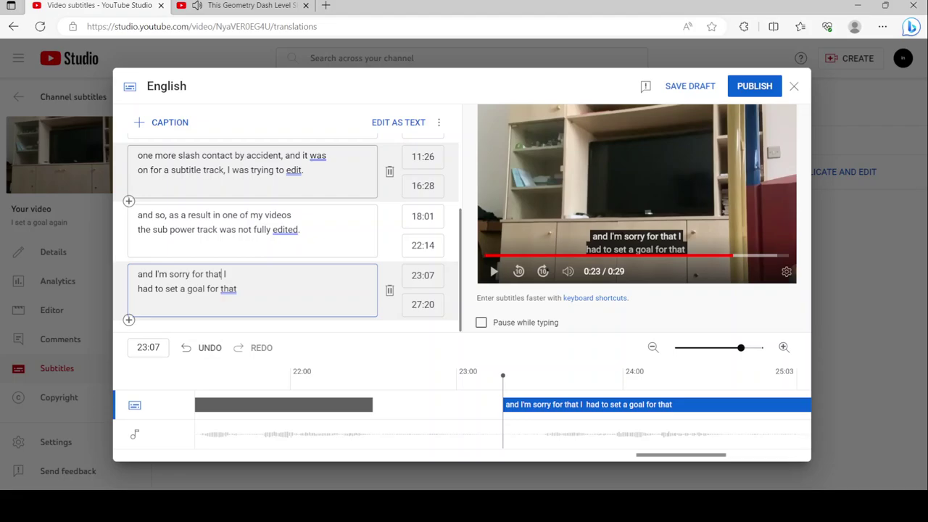
type(".")
left_click(238, 289)
type(".")
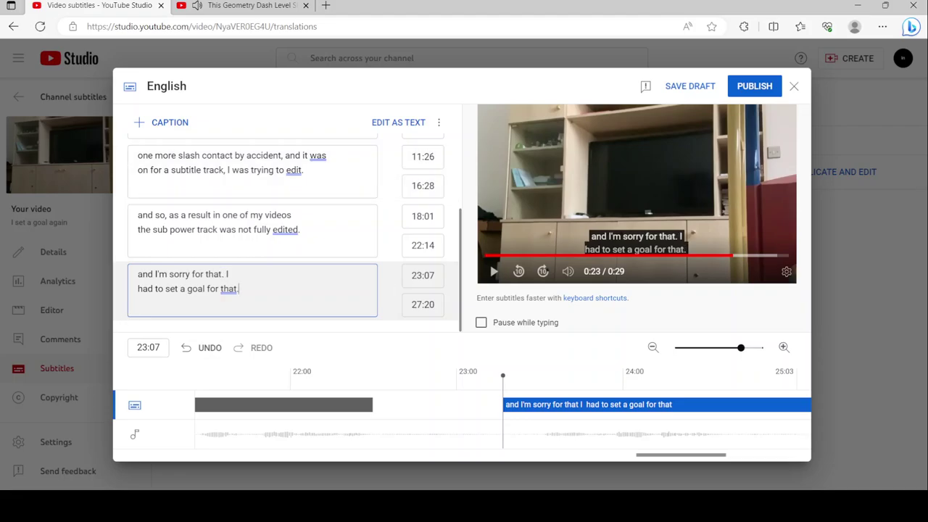
left_click(755, 86)
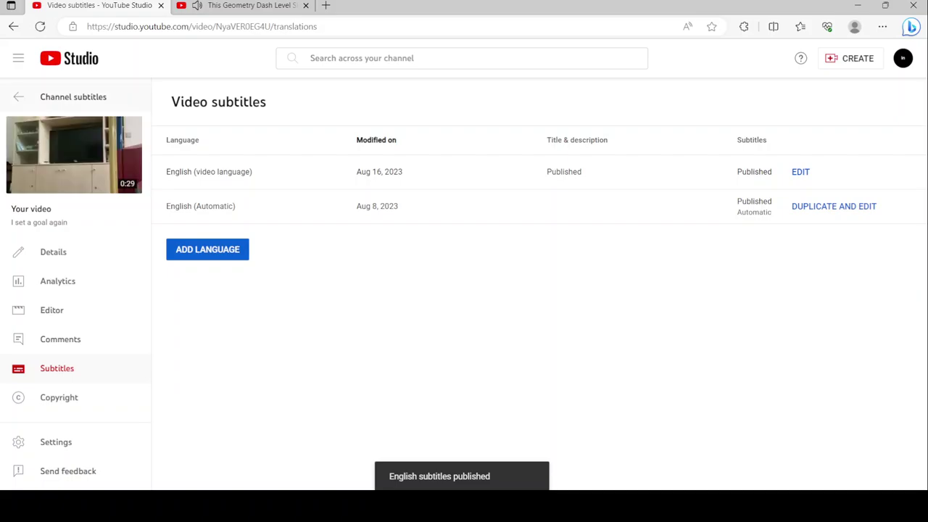
Step: Open "Links will be getting changed." from the channel's subtitle list and duplicate its automatic English subtitles over the existing draft
left_click(18, 97)
scroll(305, 224, "down", 3)
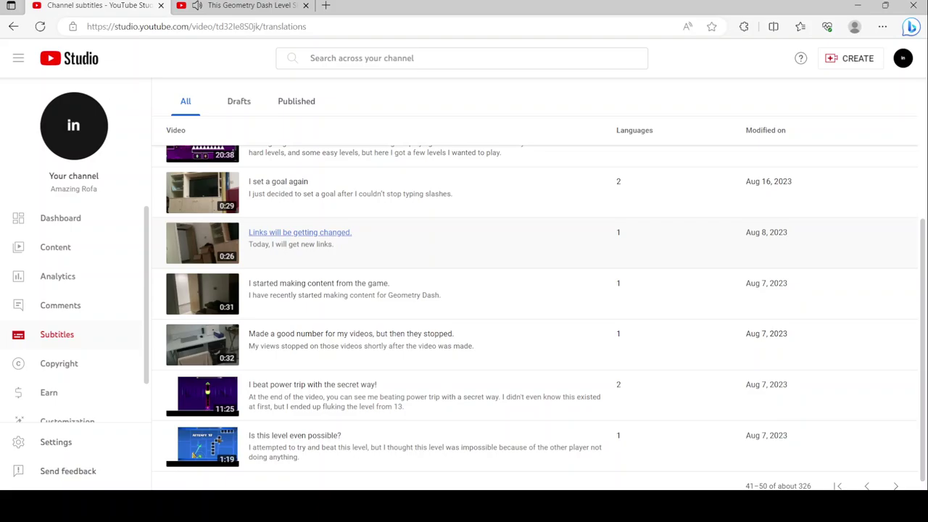
left_click(300, 232)
left_click(834, 172)
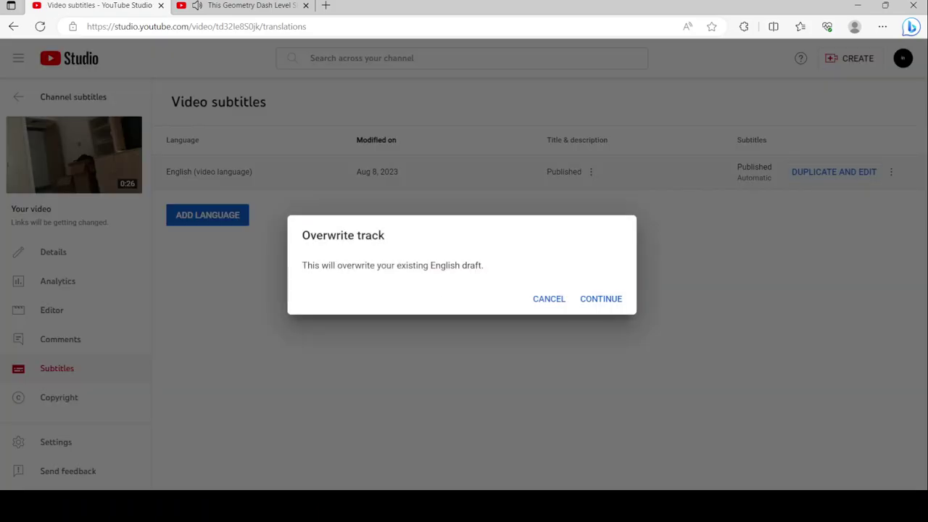
left_click(602, 299)
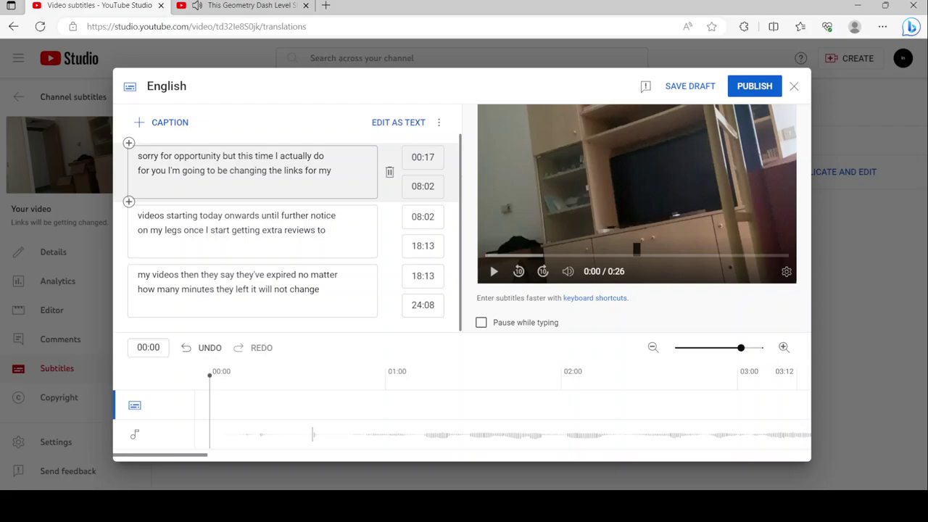
Step: Add commas after "opportunity", "this time" and "for you" in the first caption
left_click(221, 156)
type(",")
key("Right")
key("Right")
key("Right")
key("Right")
key("Right")
key("Right")
key("Right")
key("Right")
key("Right")
key("Right")
key("Right")
key("Right")
key("Right")
key("Right")
key("Right")
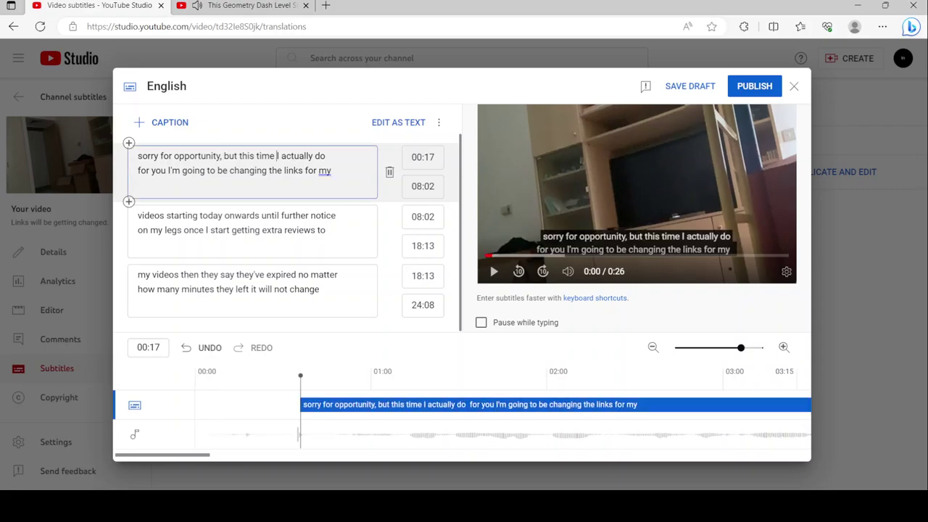
left_click(276, 156)
type(",")
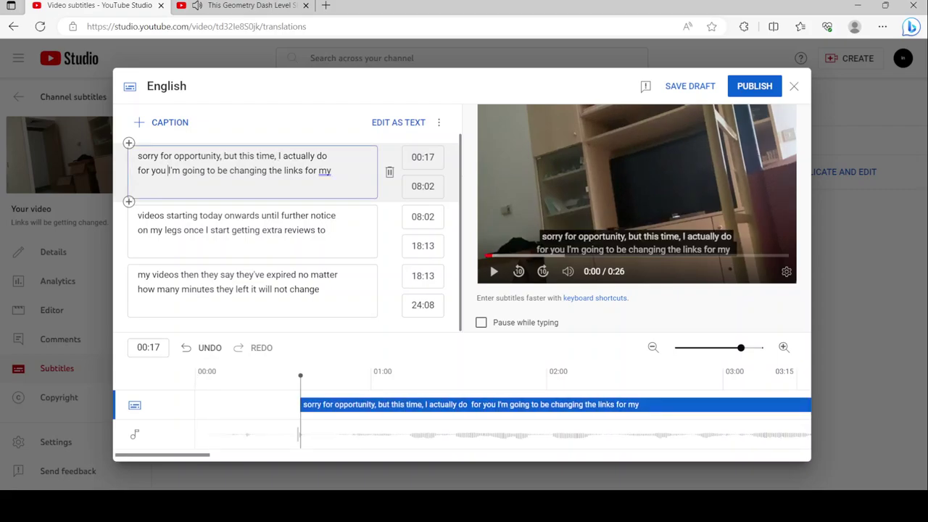
key("Left")
type(",")
Step: Insert a comma after "on my legs" in the second caption
key("Down")
key("ctrl+Right")
key("ctrl+Right")
key("ctrl+Right")
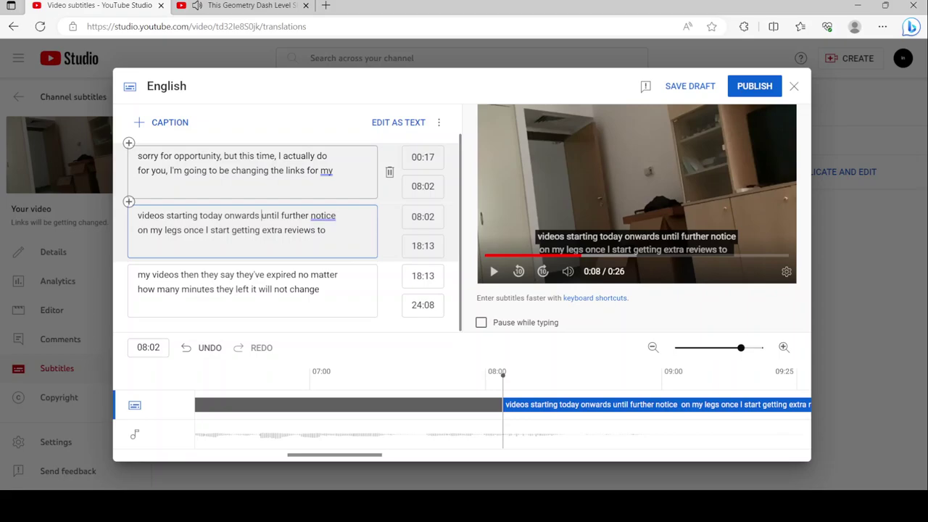
key("ctrl+Right")
key("ctrl+Right")
key("ctrl+Right")
key("ctrl+Right")
key("ctrl+Right")
key("ctrl+Right")
key("ctrl+Right")
key("ctrl+Right")
key("ctrl+Left")
type(",")
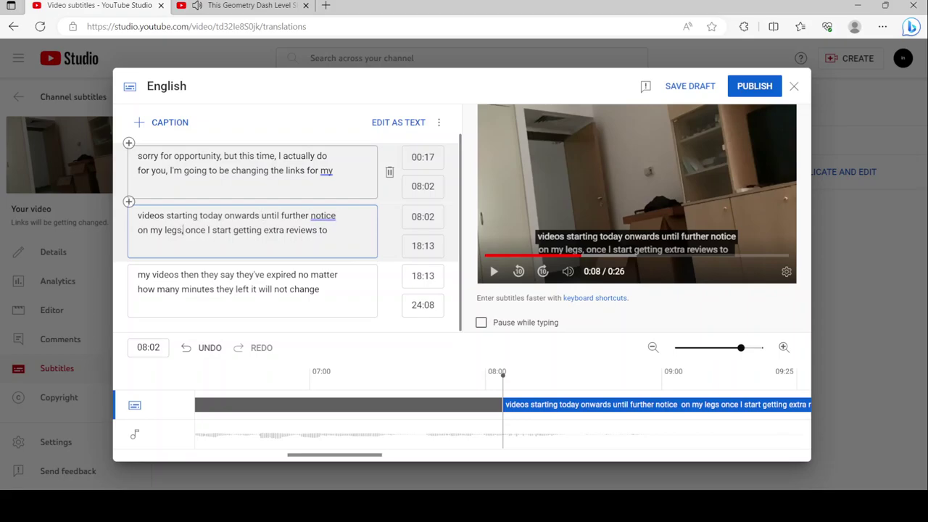
Step: Punctuate the third caption with a period after "my videos", a comma after "left" and a period after "change"
left_click(180, 275)
type(".")
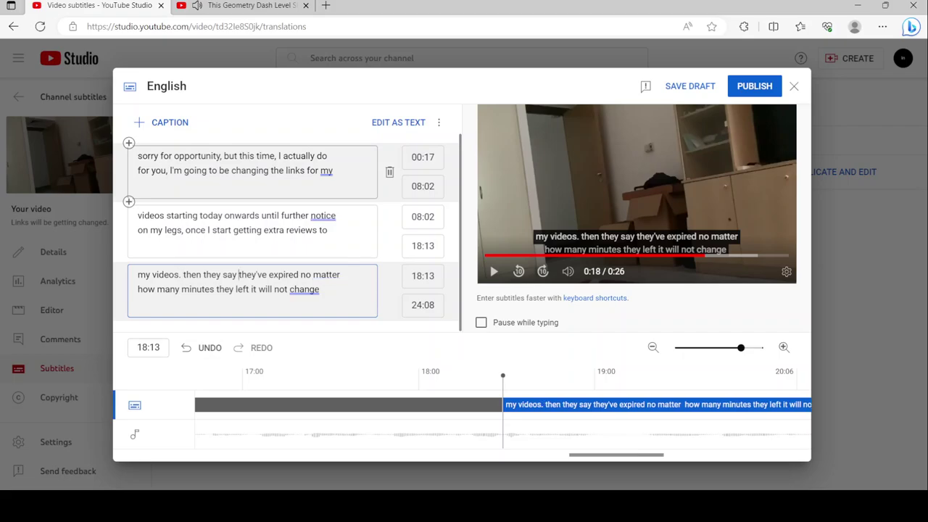
key("ctrl+Right")
key("ctrl+Right")
key("ctrl+Right")
key("ctrl+Right")
key("ctrl+Right")
key("ctrl+Right")
key("ctrl+Right")
type(",")
type(".")
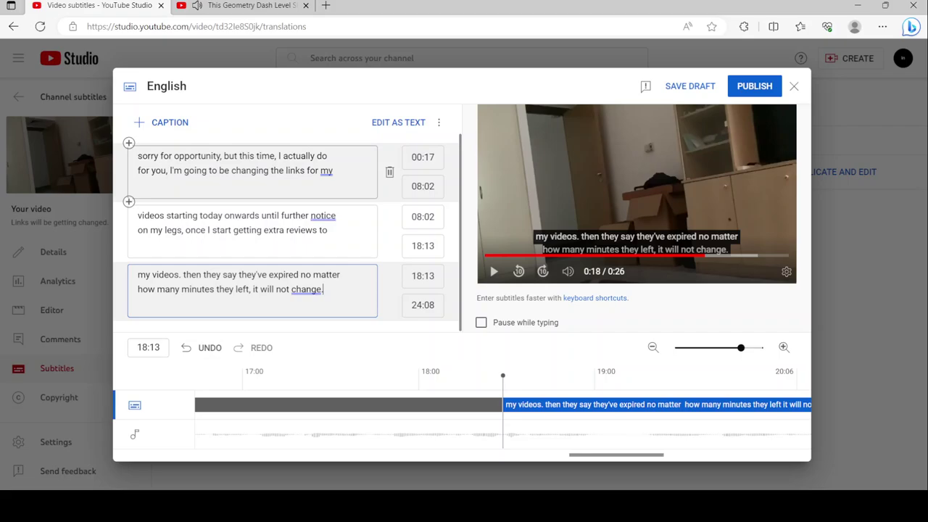
Step: Add a period after "expired" in the third caption and publish the English subtitles
key("Up")
key("Left")
type(".")
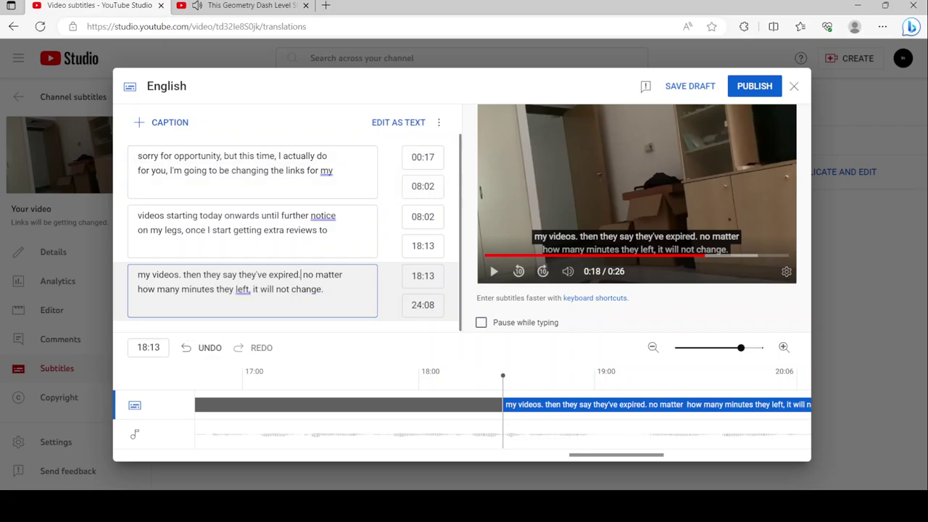
key("Escape")
left_click(755, 86)
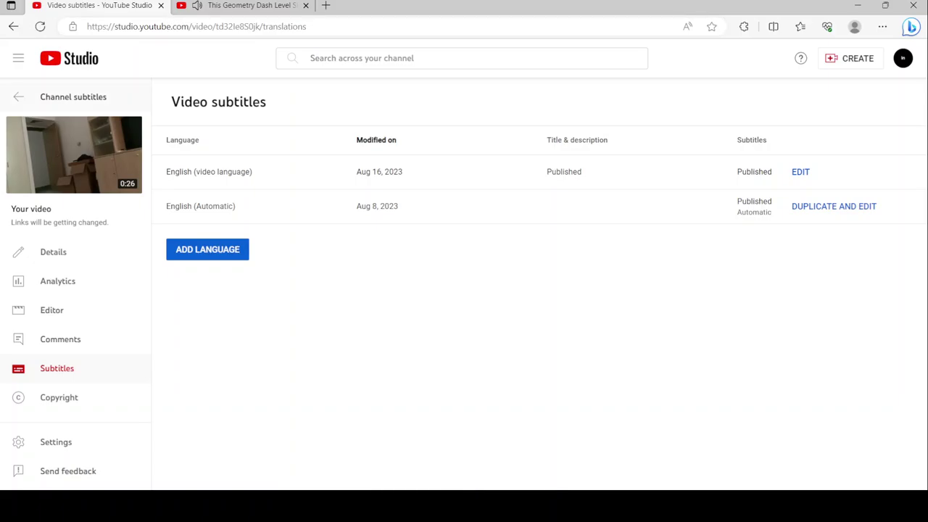
Step: Return to the channel's subtitle list and open the video "I started making content from the game."
left_click(57, 96)
scroll(310, 251, "down", 4)
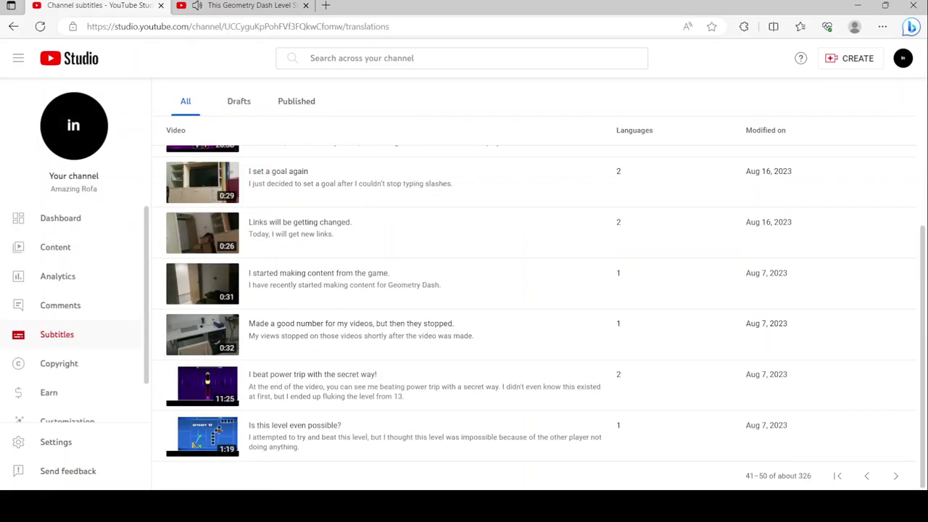
left_click(318, 273)
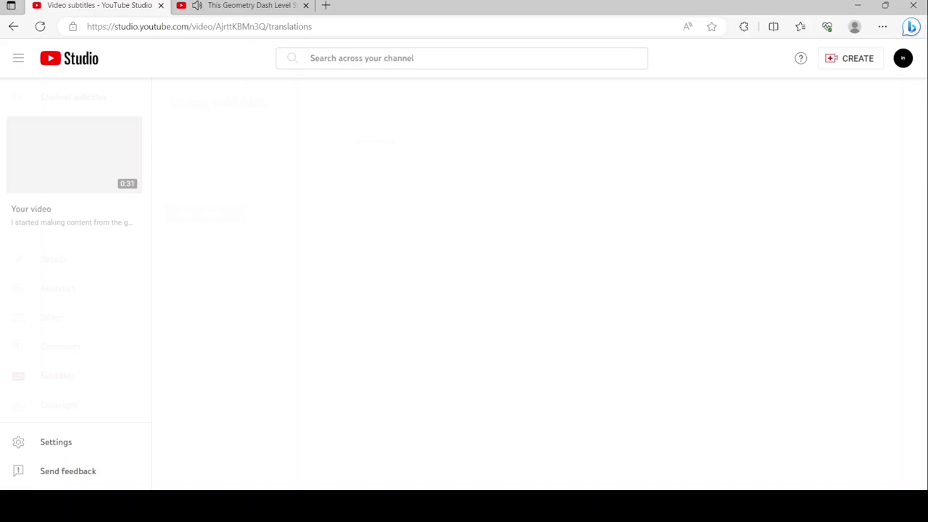
Step: Duplicate this video's automatic English subtitles for editing, overwriting the draft, and display the captions with their timings
left_click(834, 172)
left_click(601, 299)
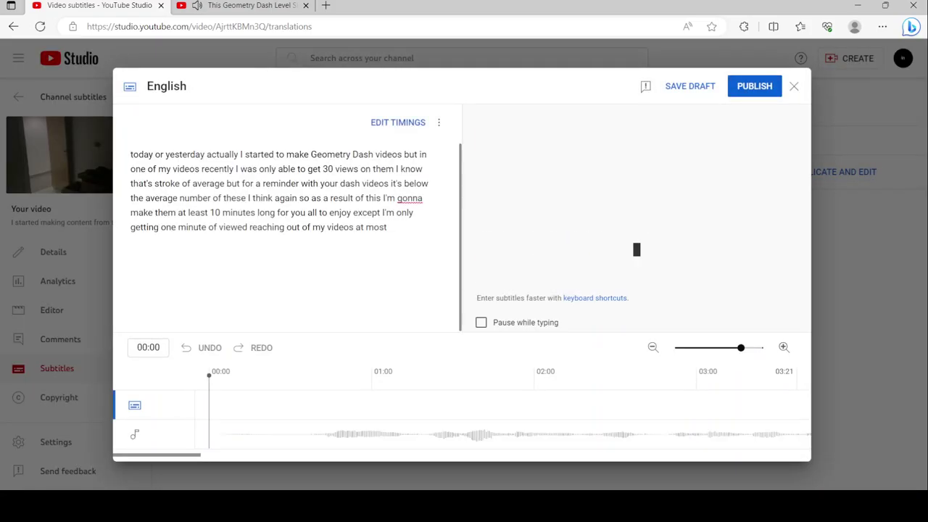
left_click(398, 123)
Step: Punctuate the first caption with commas after "today" and "actually" and a period after "videos"
left_click(243, 156)
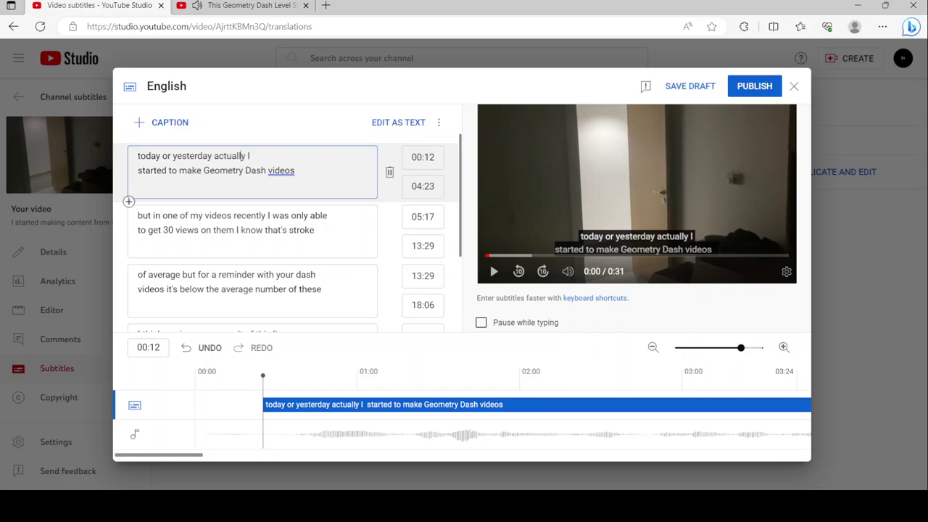
type(",")
left_click(138, 156)
left_click(163, 156)
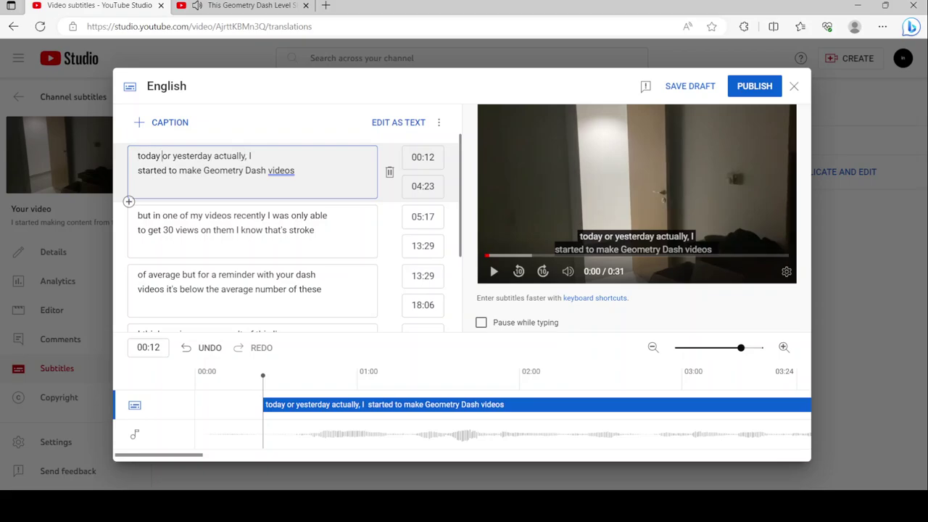
key("Left")
type(",")
left_click(152, 216)
left_click(138, 156)
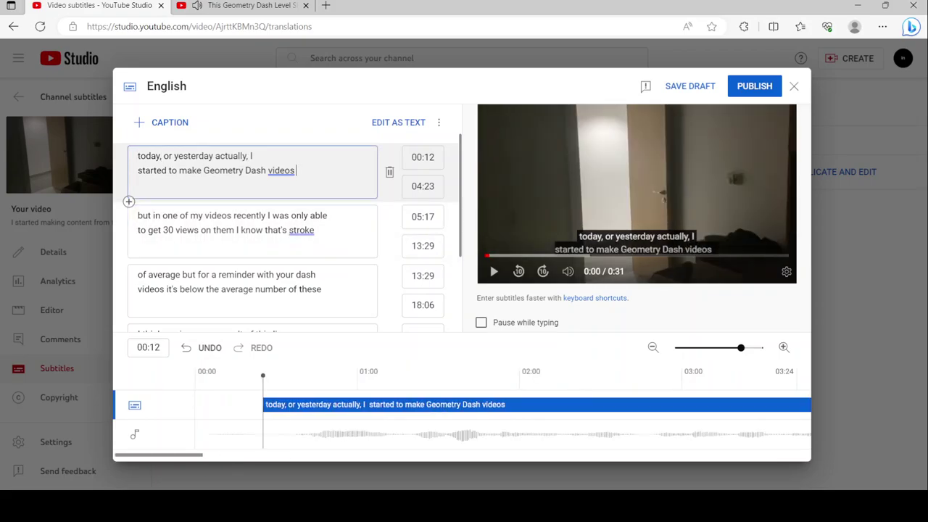
type(".")
Step: Add a comma after "recently" and a period after "them" in the second caption
left_click(163, 215)
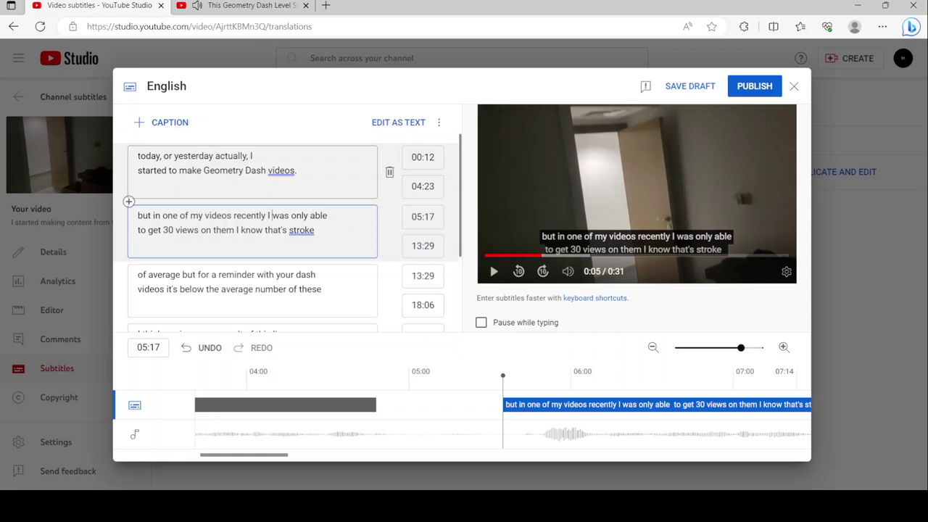
type(",")
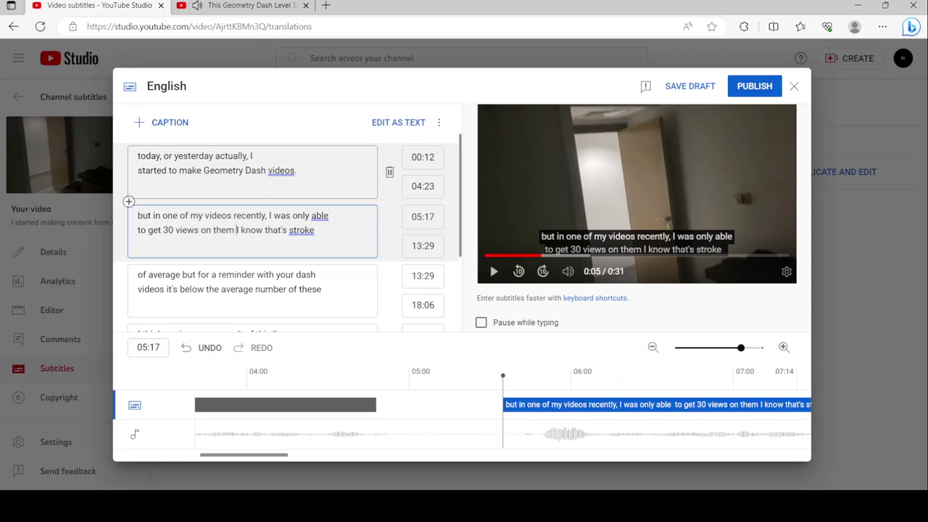
type(".")
Step: Punctuate the third caption with commas after "average" and "videos" and a period after "these"
left_click(181, 275)
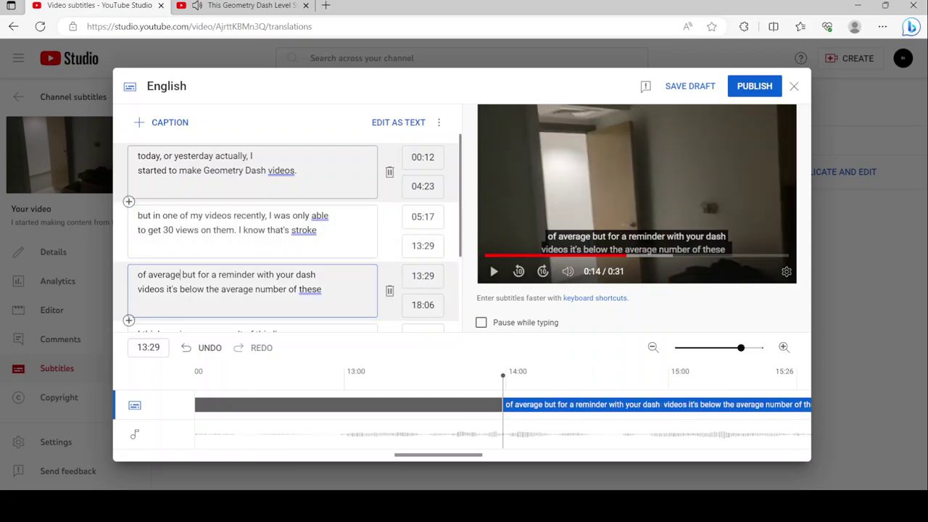
type(",")
left_click(166, 290)
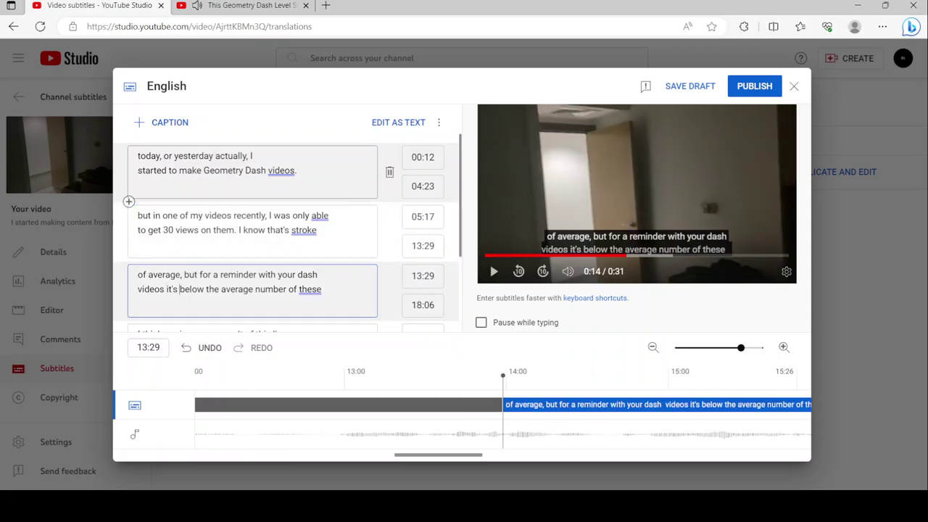
type(",")
key("shift+Down")
key("ctrl+Right")
key("ctrl+Right")
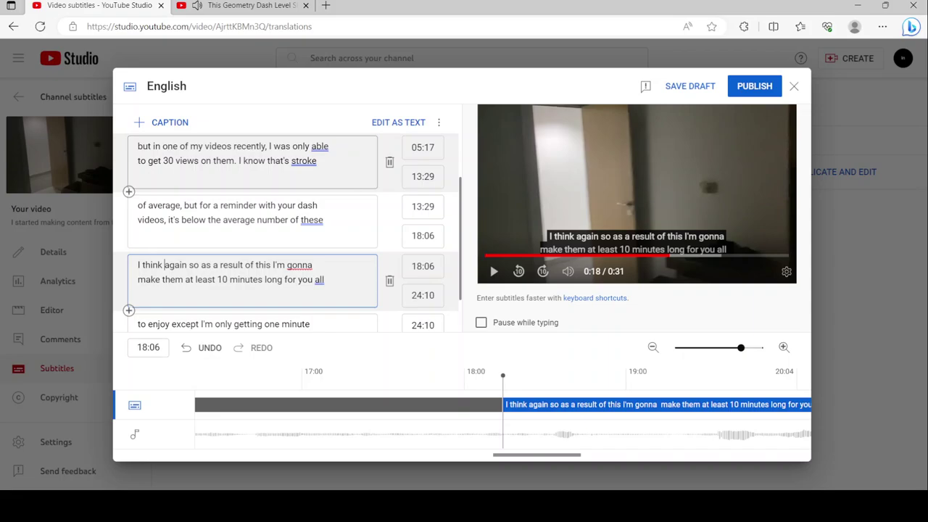
key("shift+Up")
type(".")
Step: Add a period after "I think again" and a comma after "so" in the fourth caption
key("Right")
key("Right")
key("Right")
key("Right")
key("Right")
key("Right")
key("Right")
key("Right")
key("Right")
type(",")
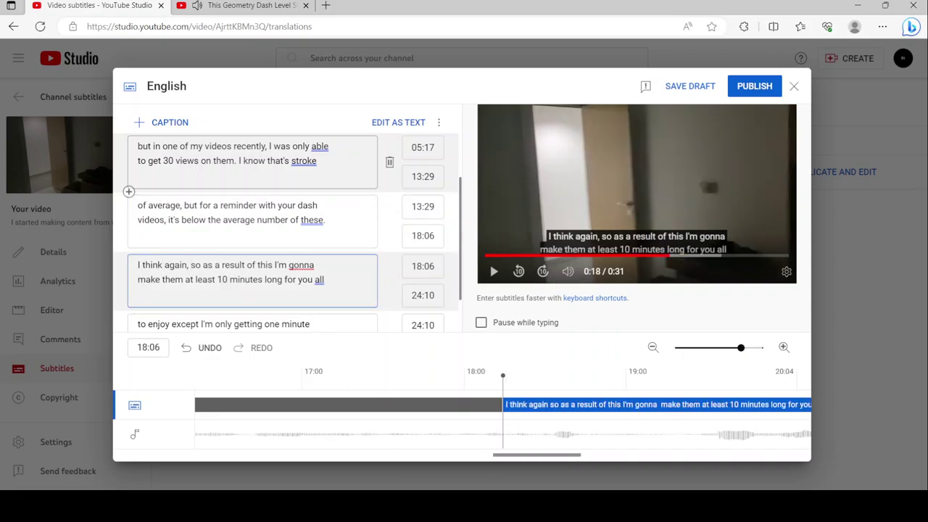
key("Right")
key("Right")
key("Right")
type(",")
key("Right")
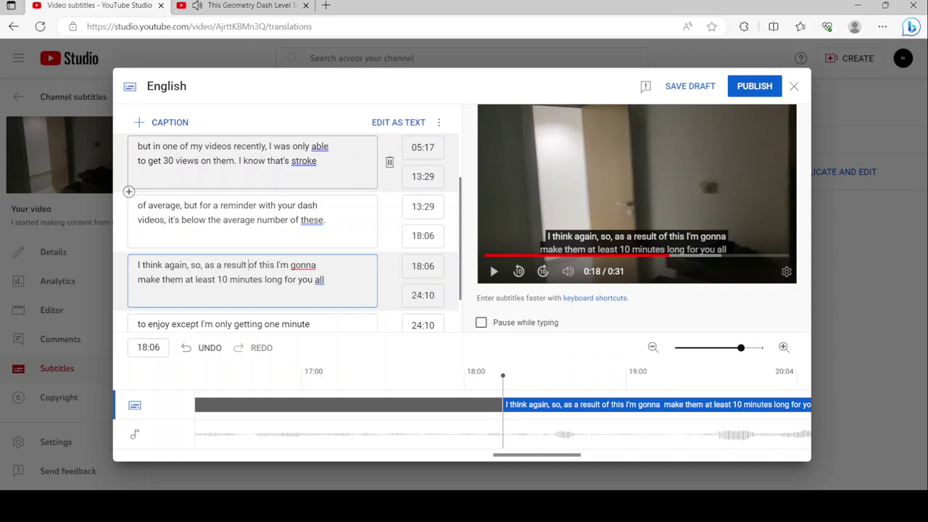
key("BackSpace")
type(". so")
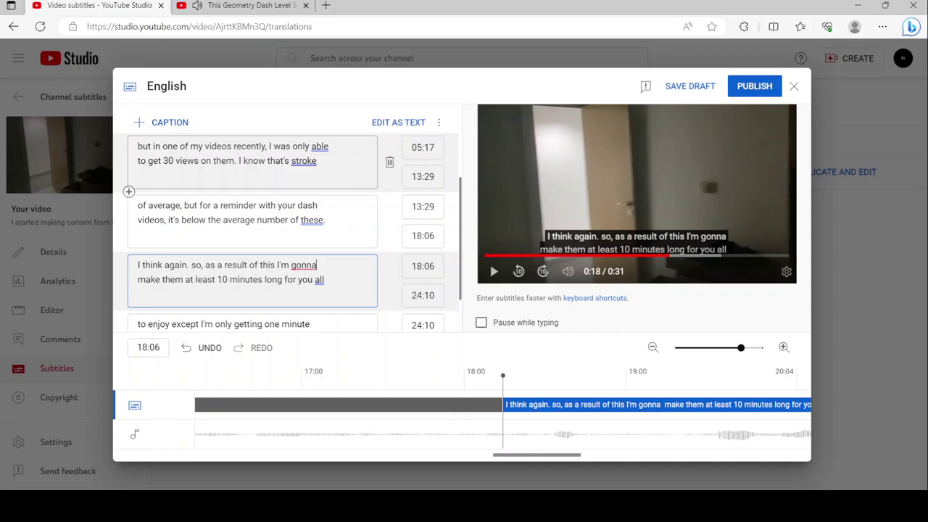
type(",")
key("BackSpace")
type(".")
key("BackSpace")
Step: Add a comma after "enjoy" and a period after "at most" in the last caption, and publish the English subtitles
key("Right")
key("Right")
key("Right")
key("Right")
key("Right")
key("Right")
key("Right")
key("Right")
key("Right")
type(",")
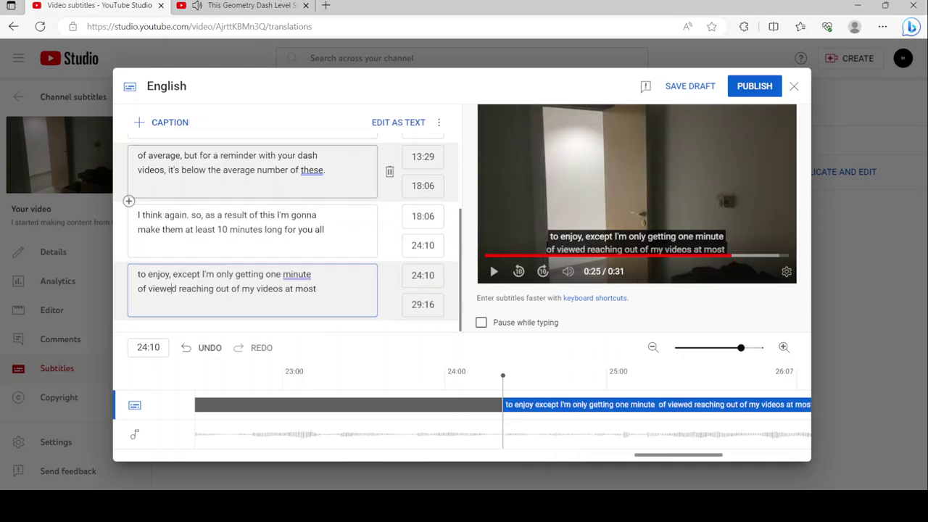
type(".")
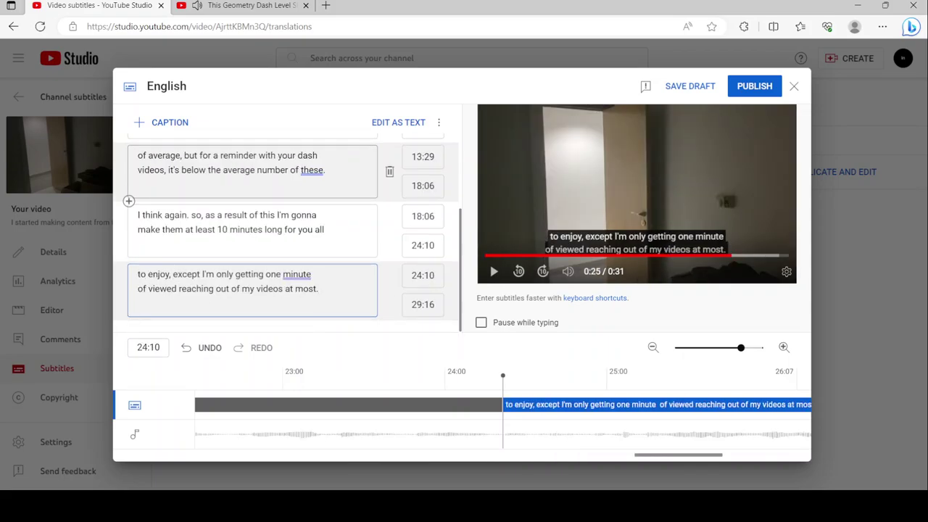
left_click(755, 86)
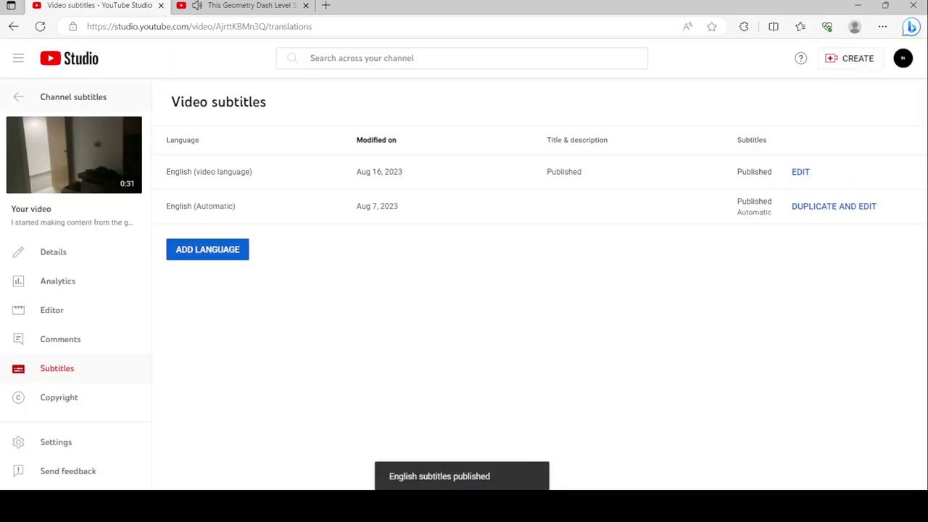
Step: Return to the channel's subtitle list and open the video "Made a good number for my videos, but then they stopped."
left_click(58, 97)
scroll(435, 319, "down", 3)
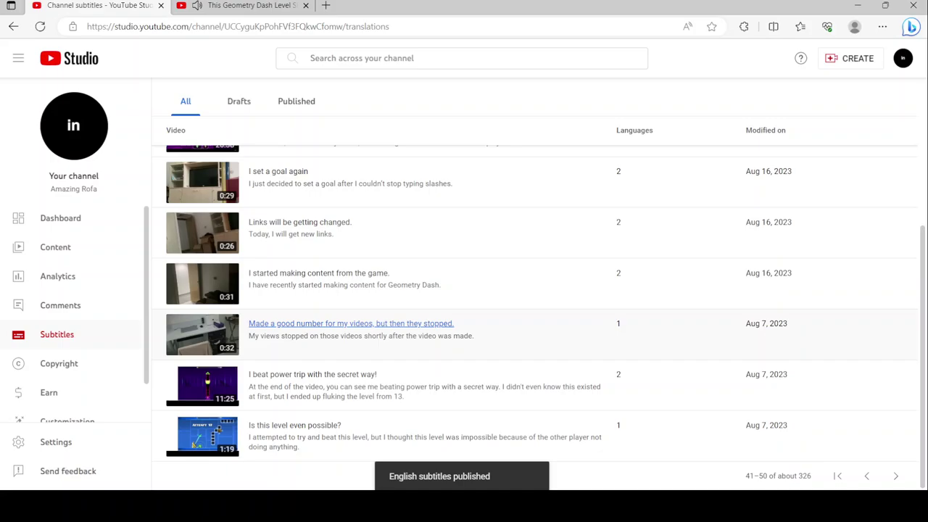
left_click(351, 323)
Step: Duplicate this video's automatic English subtitles for editing, overwriting the existing draft, and show the captions with their timings
left_click(834, 172)
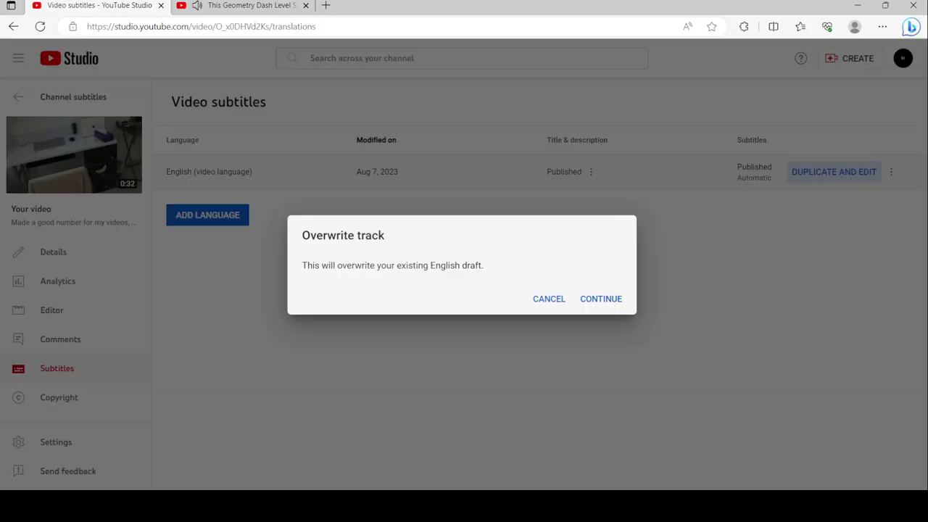
left_click(601, 298)
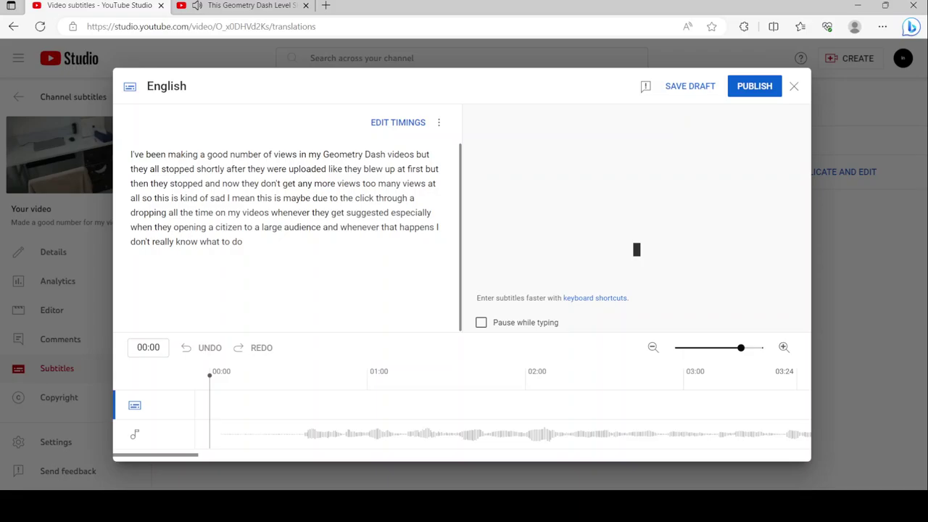
left_click(250, 6)
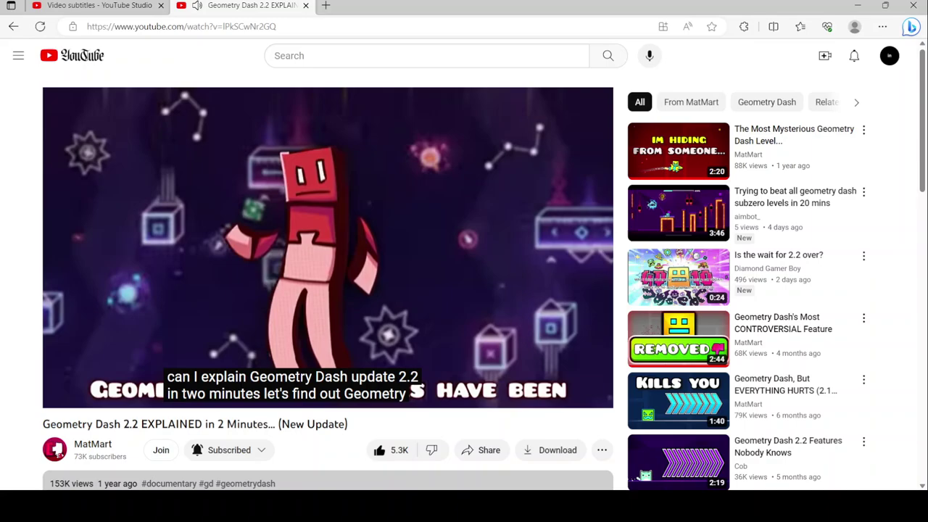
key("ctrl+Tab")
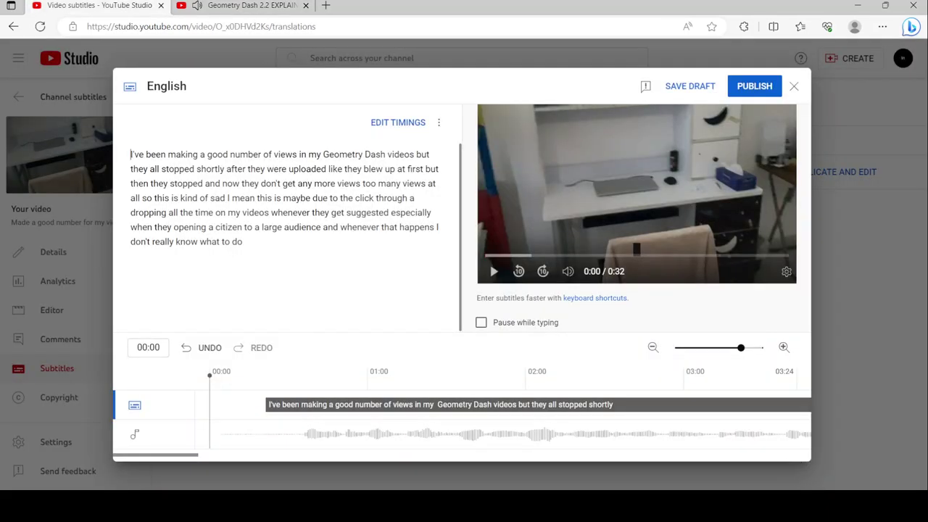
left_click(394, 123)
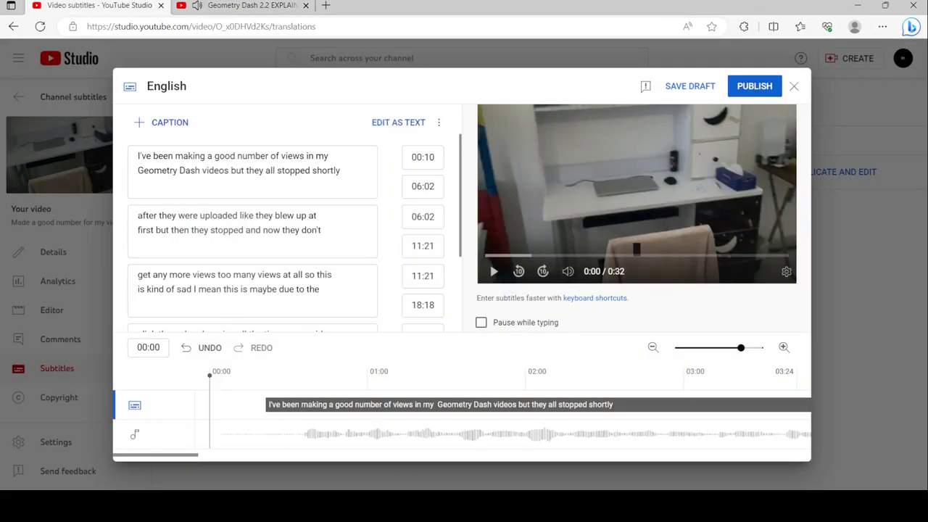
Step: Add commas after "videos" in the first caption and after "uploaded", "first" and "stopped" in the second caption
left_click(232, 171)
type(",")
left_click(200, 216)
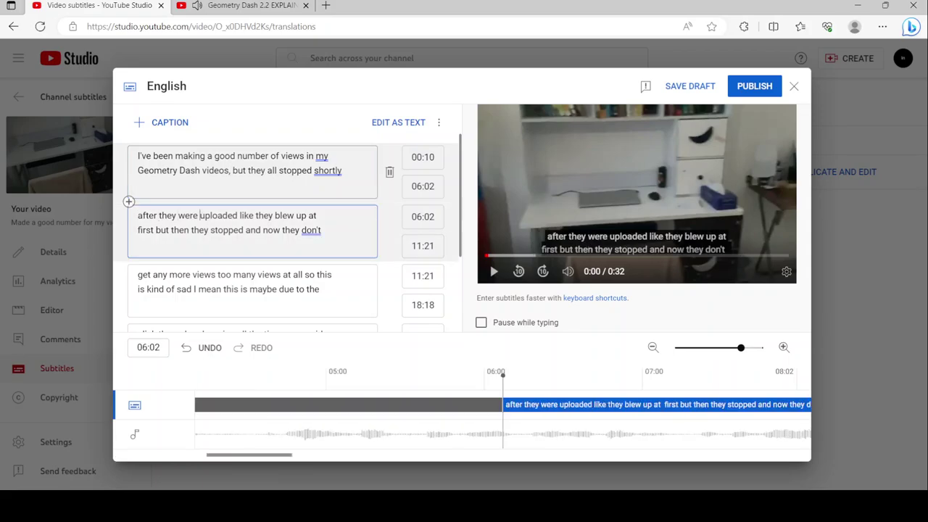
left_click(256, 216)
type(",")
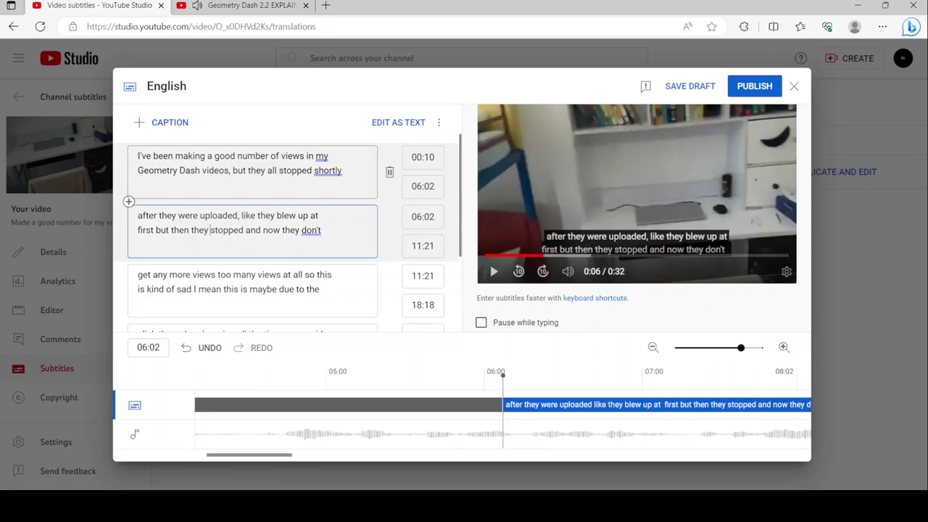
left_click(154, 230)
type(",")
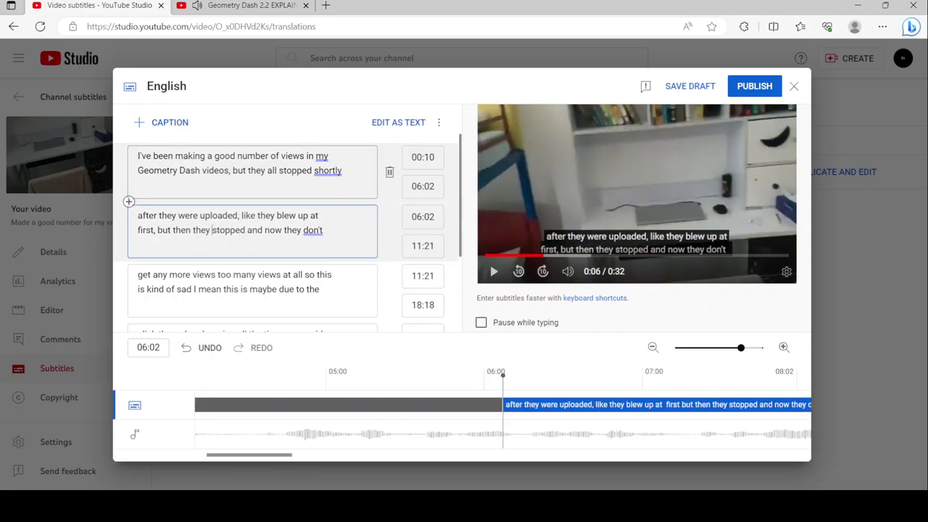
key("ctrl+Right")
key("Left")
type(",")
Step: Punctuate the third caption with commas after "more views" and "I mean" and periods after "at all" and "sad"
key("Down")
key("ctrl+Right")
key("ctrl+Right")
key("ctrl+Right")
key("ctrl+Right")
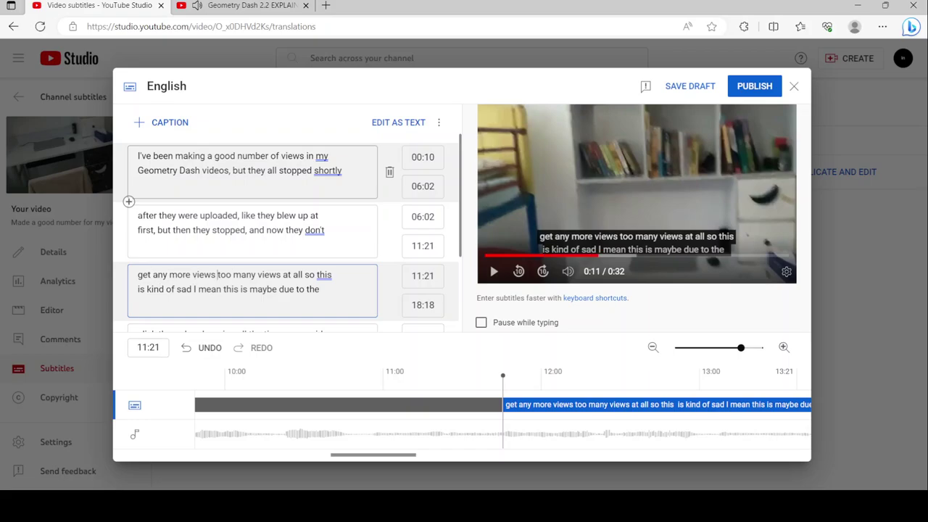
type(",")
left_click(305, 275)
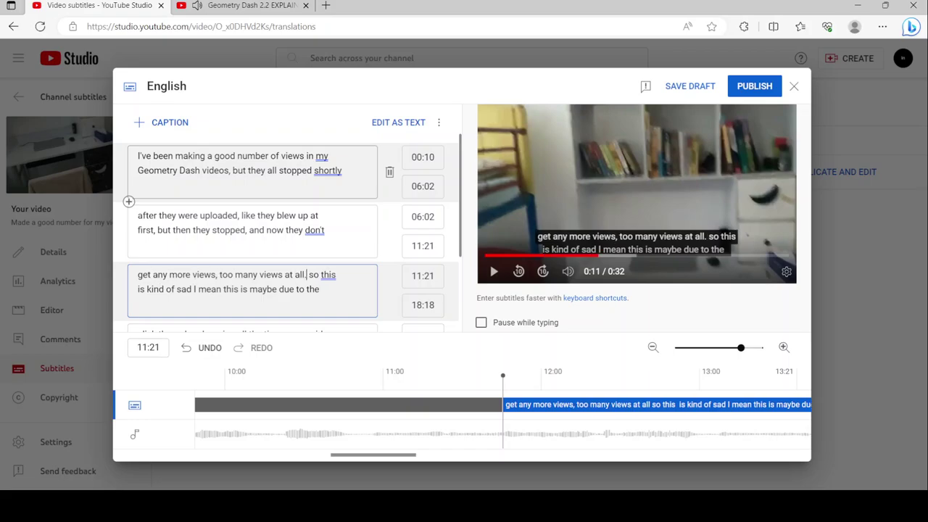
type(".")
left_click(193, 288)
type(".")
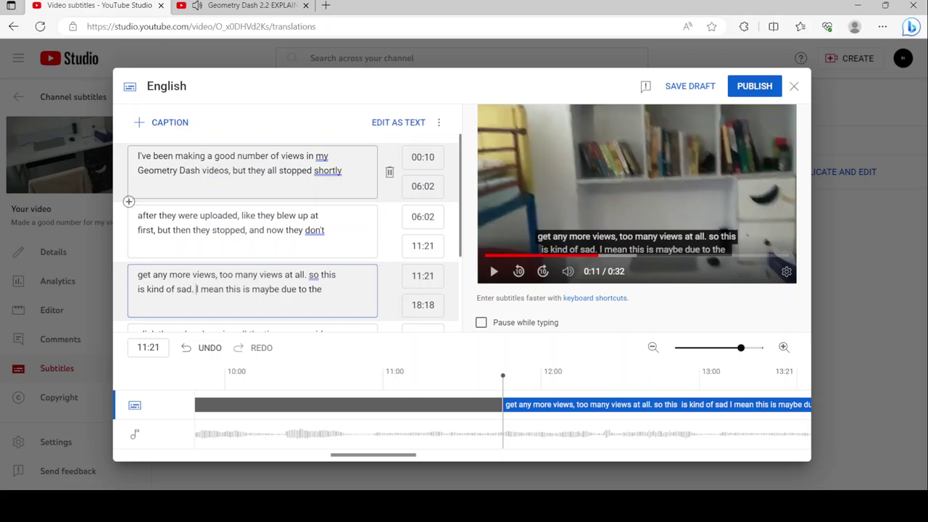
left_click(223, 288)
type(",")
Step: Add commas after "my videos" and "suggested" in the fourth caption
key("Tab")
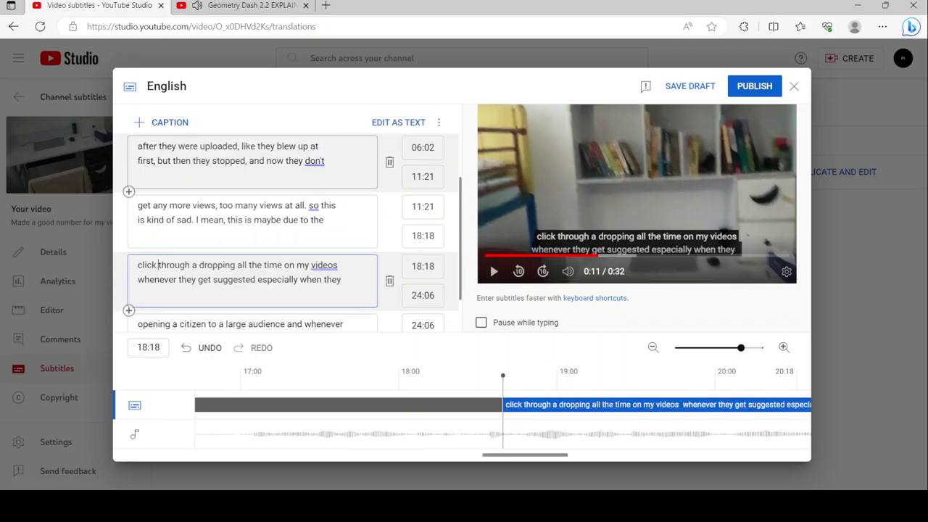
left_click(248, 265)
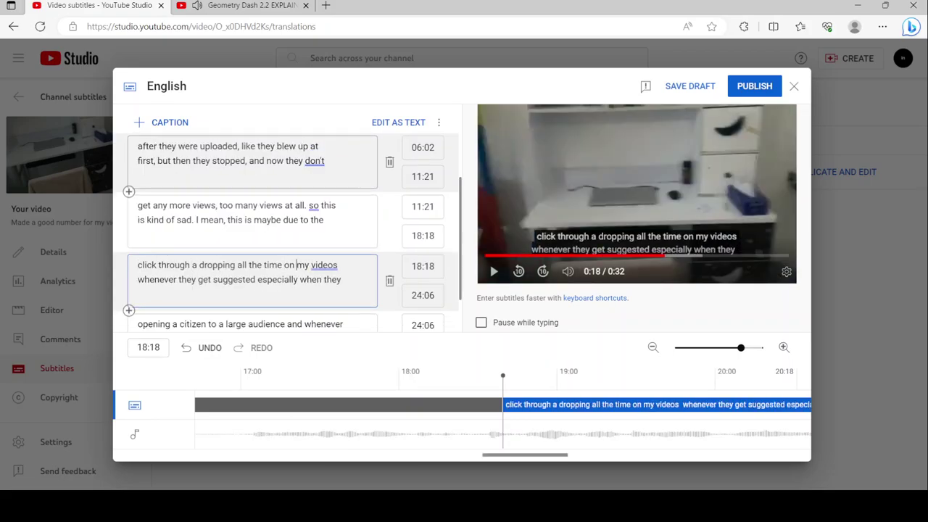
type(",")
key("Down")
key("ctrl+Left")
key("ctrl+Left")
key("ctrl+Left")
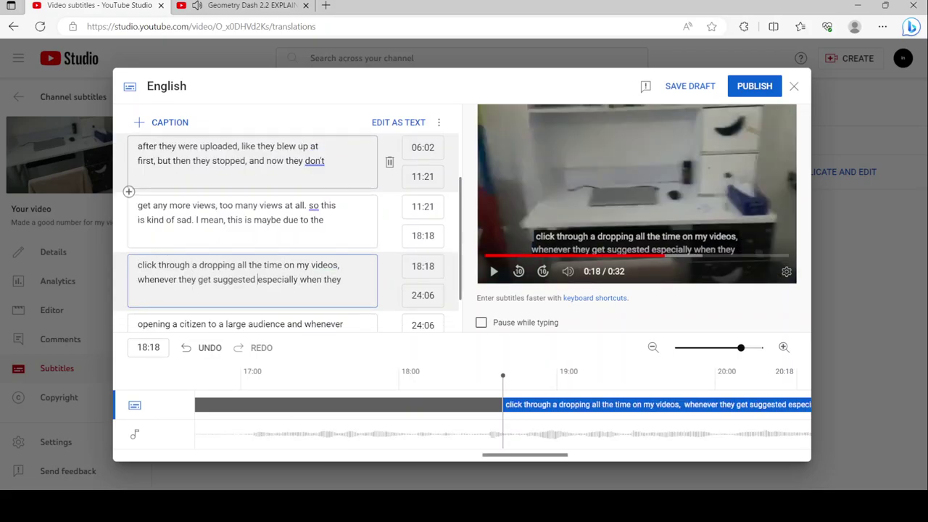
type(",")
Step: Punctuate the last caption with commas after "audience" and "happens" and a period after "what to do"
key("Tab")
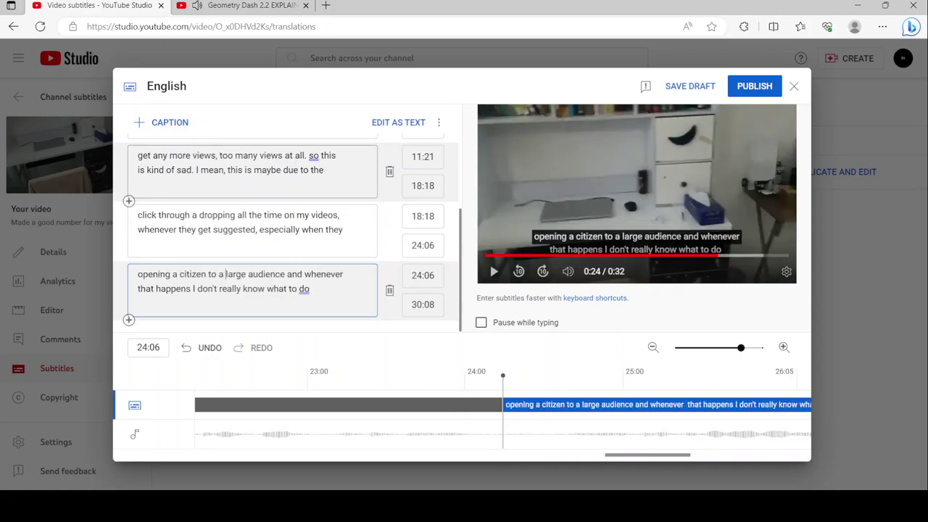
type(",")
key("Down")
key("ctrl+Left")
key("ctrl+Left")
key("ctrl+Left")
key("ctrl+Left")
key("ctrl+Left")
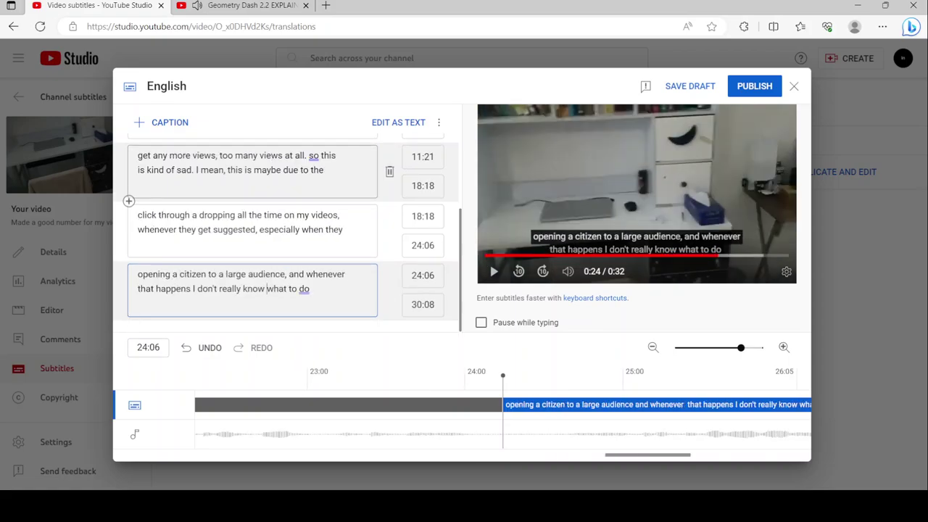
key("Left")
type(",")
key("End")
type(".")
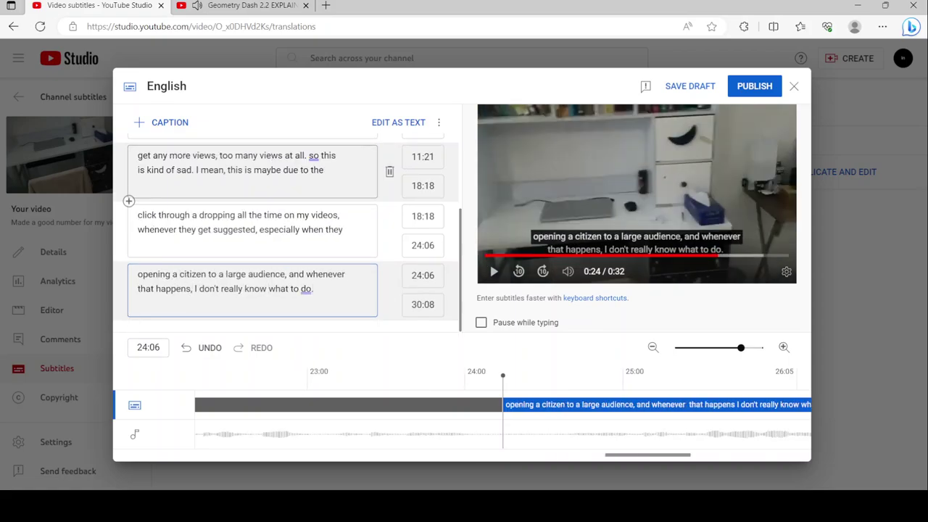
Step: Publish the edited English subtitles and return to the channel's subtitle list
left_click(755, 86)
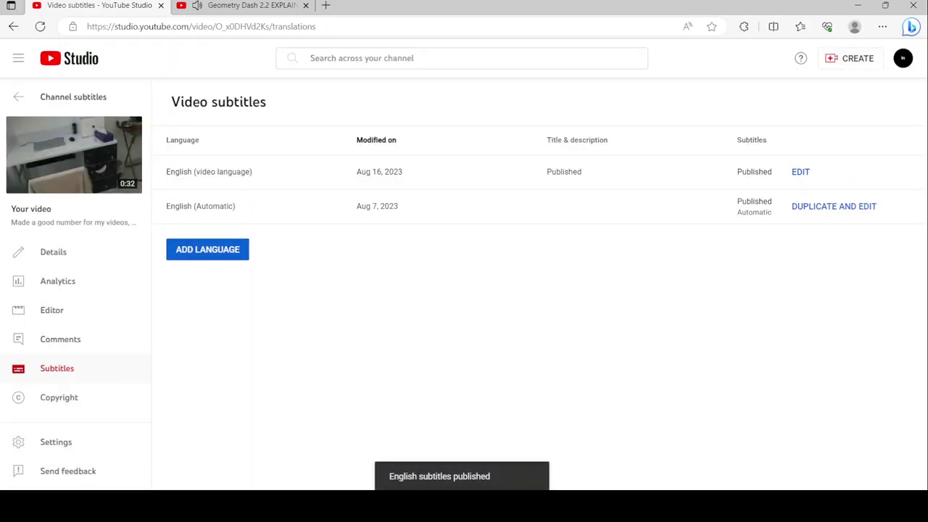
left_click(58, 96)
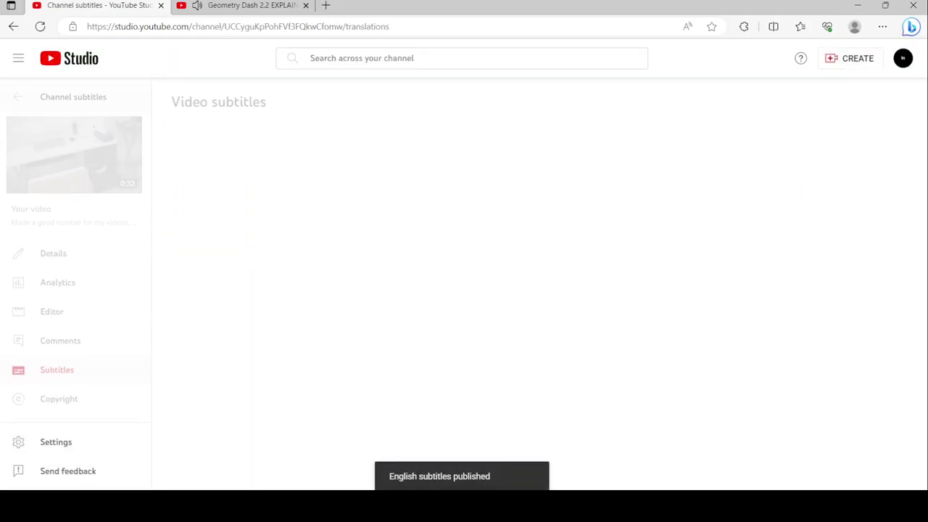
scroll(312, 294, "down", 3)
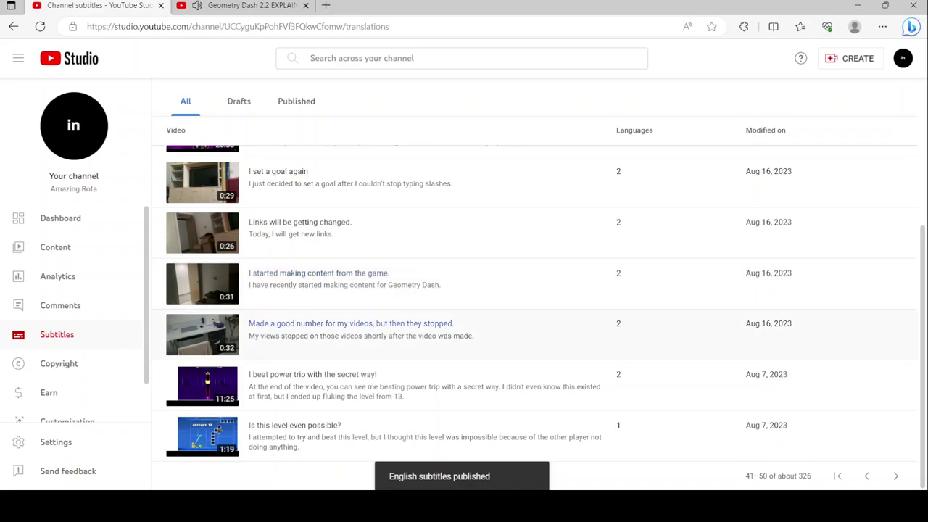
Step: Add English subtitles to the video "I beat power trip with the secret way!" with the caption text "I beat power trip"
left_click(312, 374)
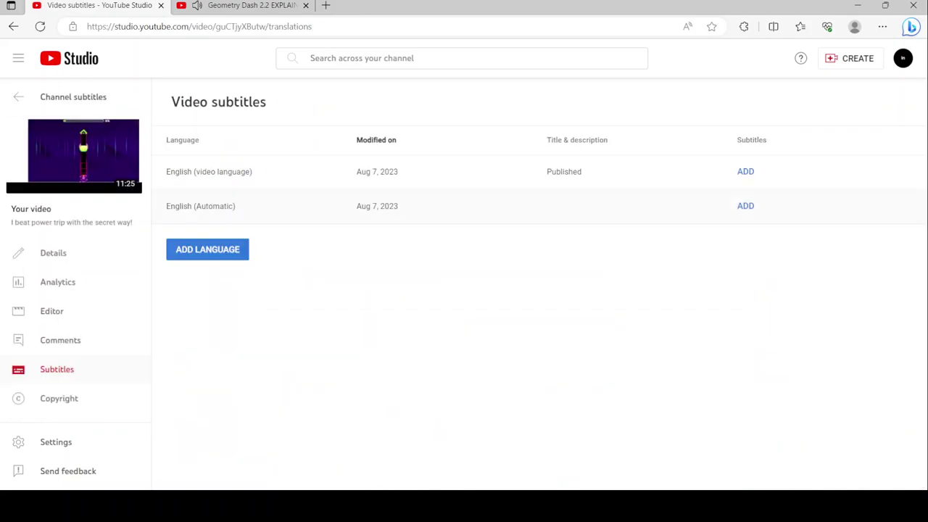
left_click(746, 171)
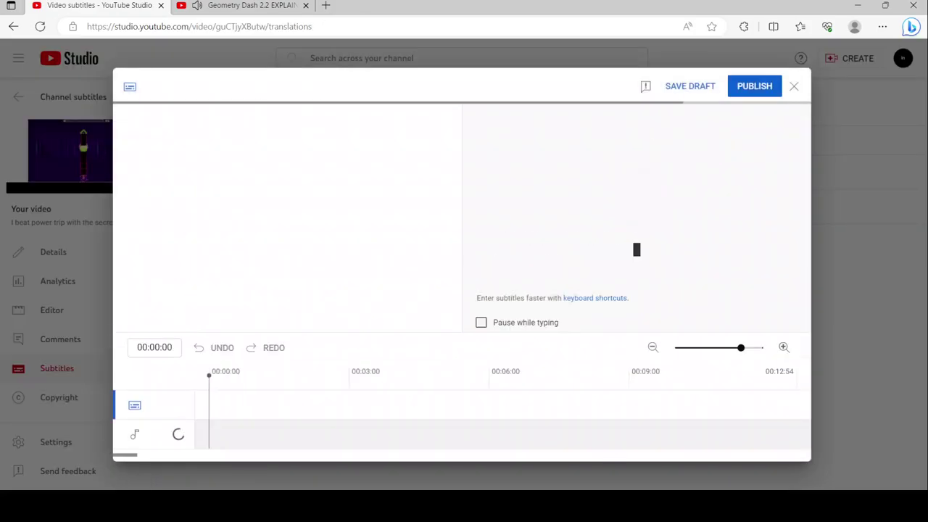
left_click(217, 221)
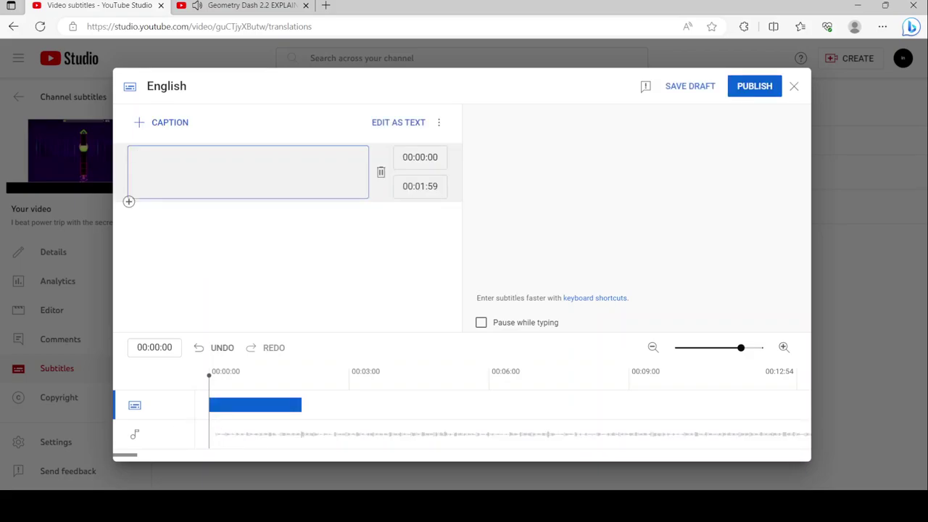
type("I beat power ")
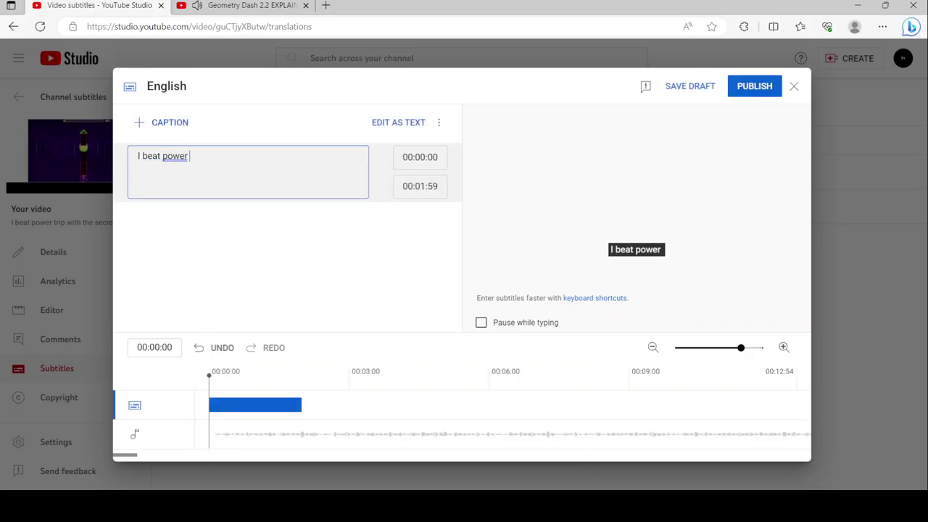
type("trip")
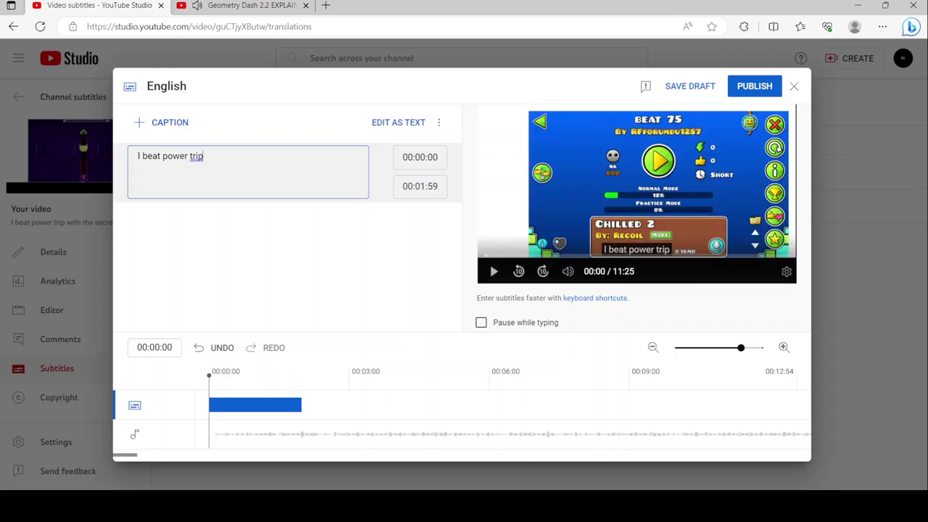
Step: Shorten the "I beat power trip" caption on the timeline so that it ends at 00:00:30
left_click_drag(741, 348, 676, 348)
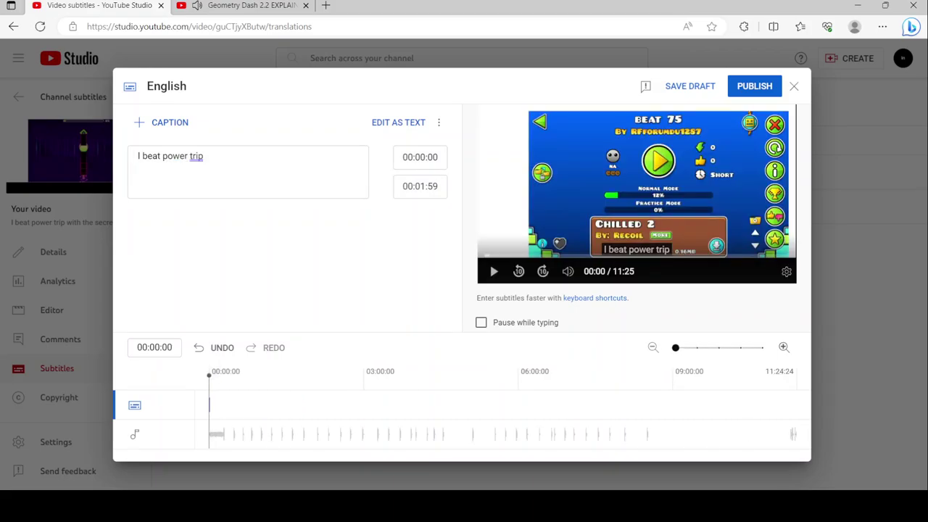
left_click_drag(209, 376, 244, 373)
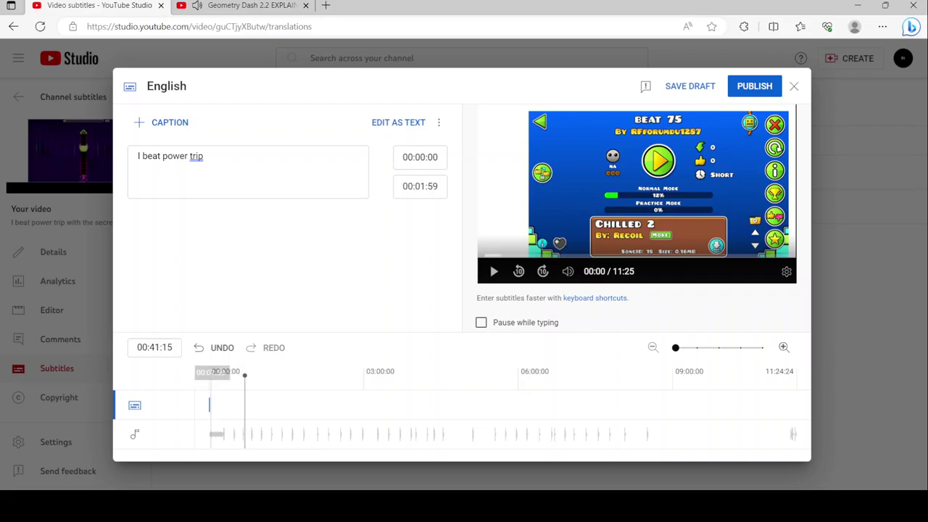
left_click_drag(217, 405, 209, 405)
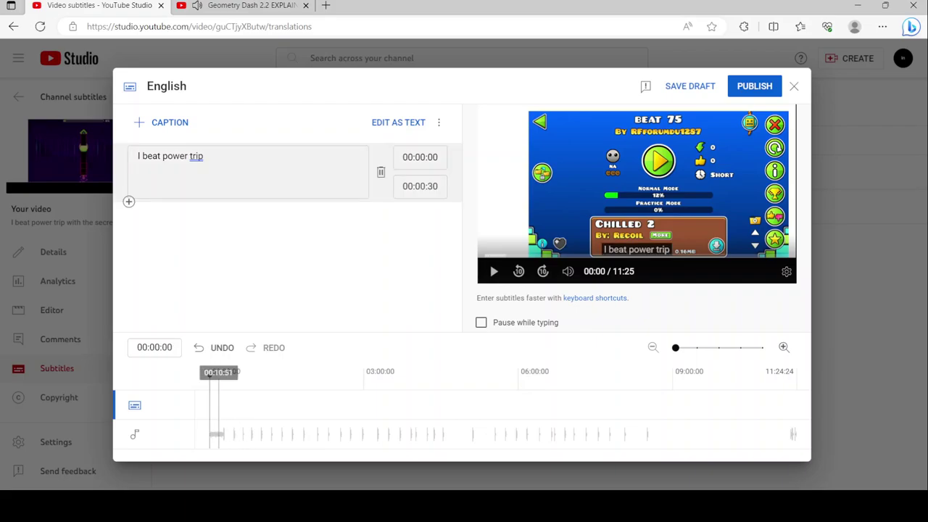
left_click(222, 373)
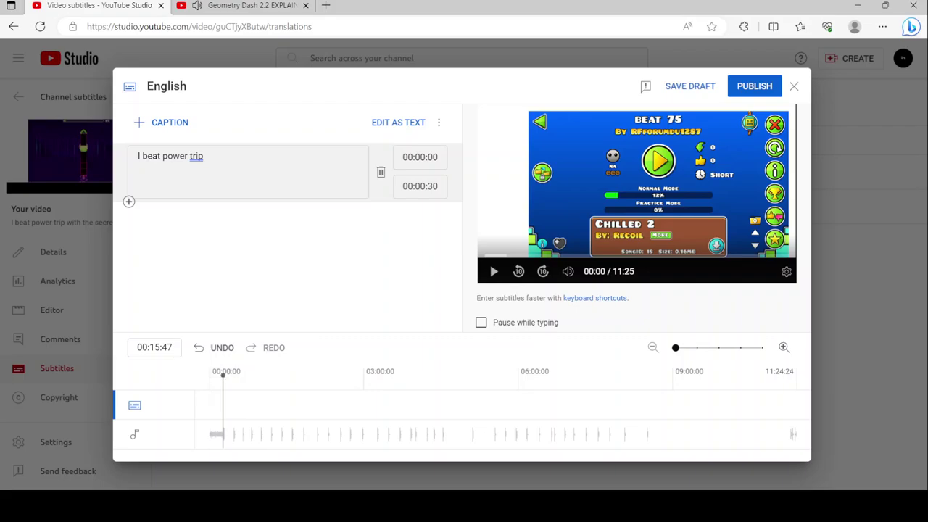
Step: Trim the caption text to "I beat power tr" and publish the English subtitles
left_click(232, 168)
key("BackSpace")
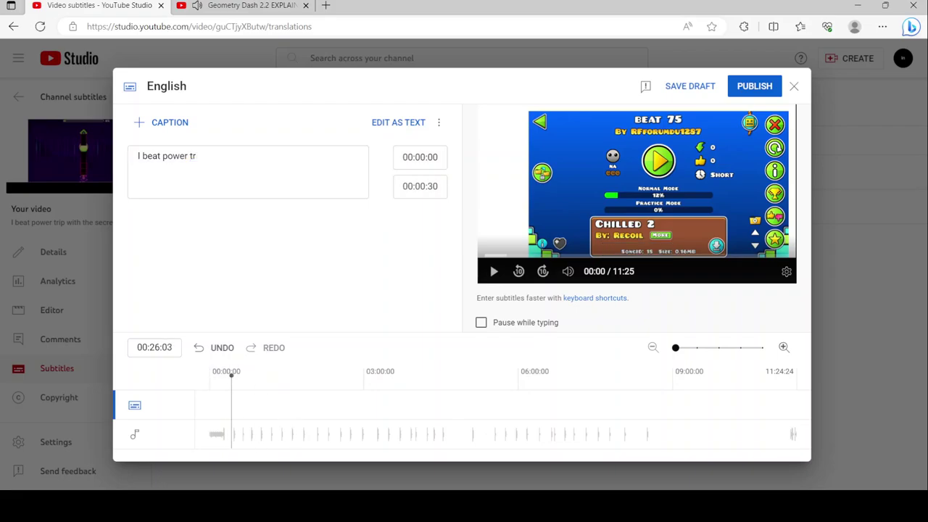
left_click(747, 86)
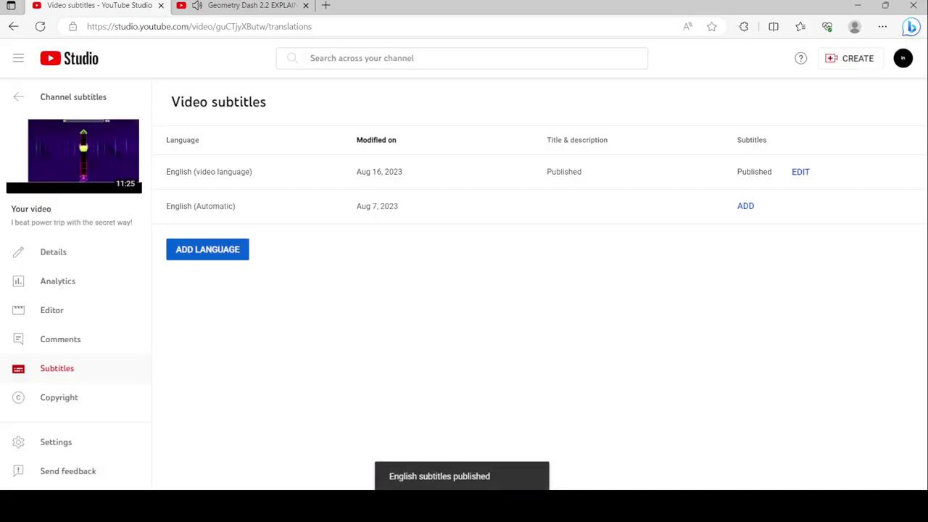
Step: Duplicate the automatic English subtitles of the video "Is this level even possible?" for editing, overwriting the existing English draft
left_click(72, 97)
scroll(312, 290, "down", 4)
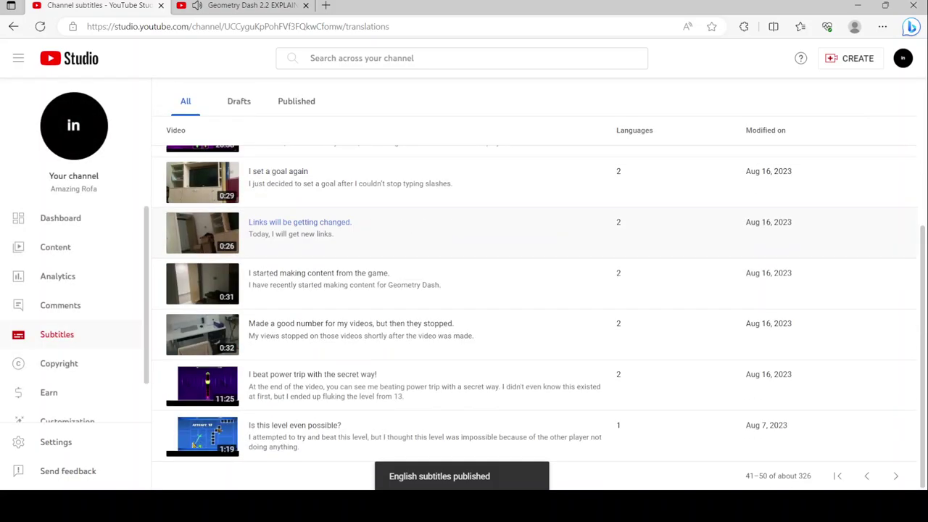
left_click(294, 425)
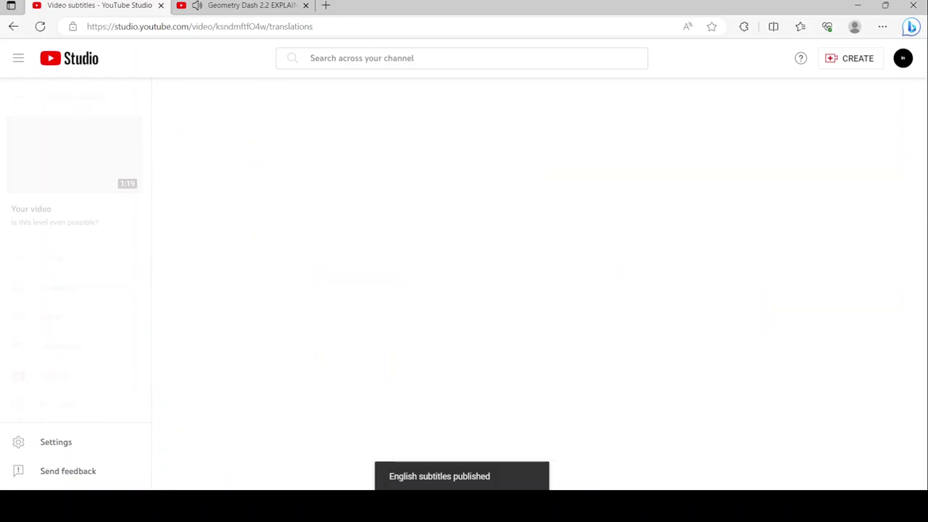
left_click(834, 172)
left_click(601, 298)
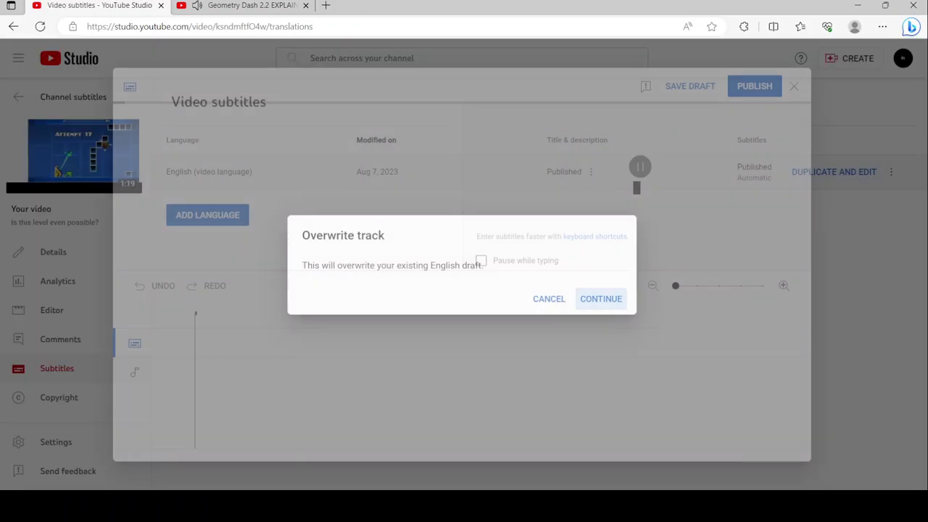